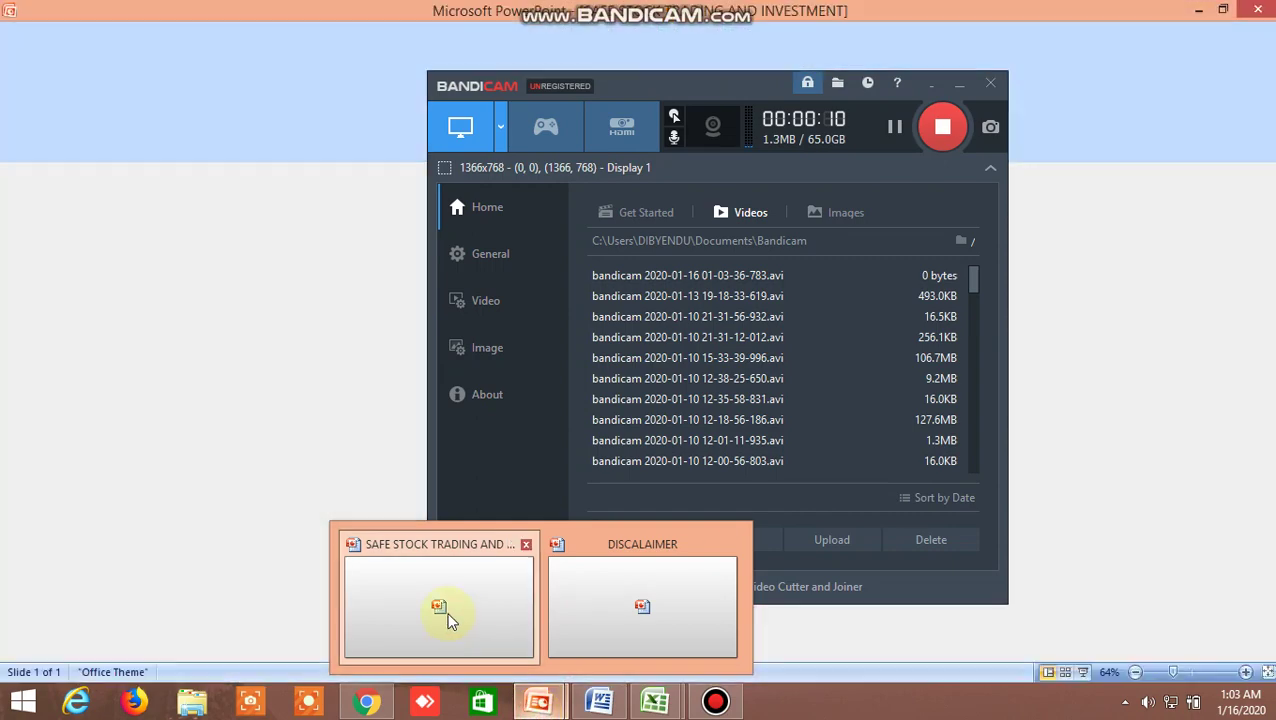
Step: Show the SAFE STOCK TRADING AND INVESTMENT title slide without the recorder window over it, and bring up the DISCALAIMER presentation
click(441, 604)
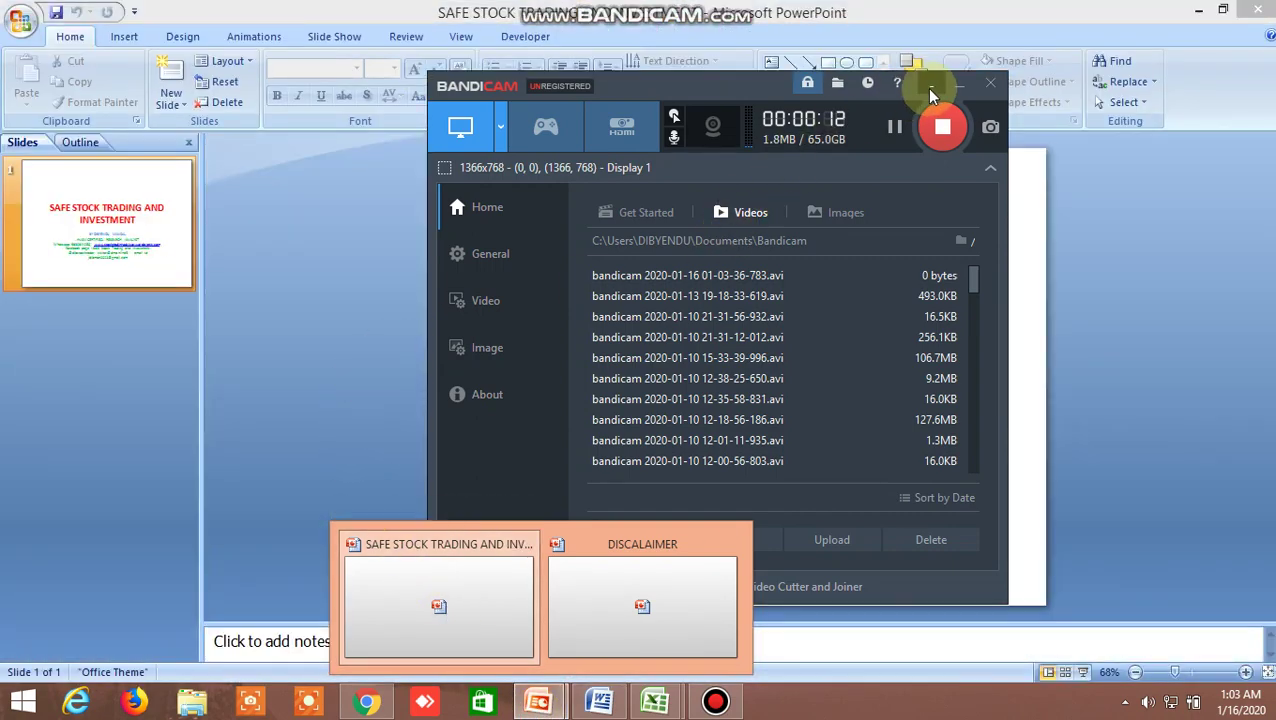
click(961, 84)
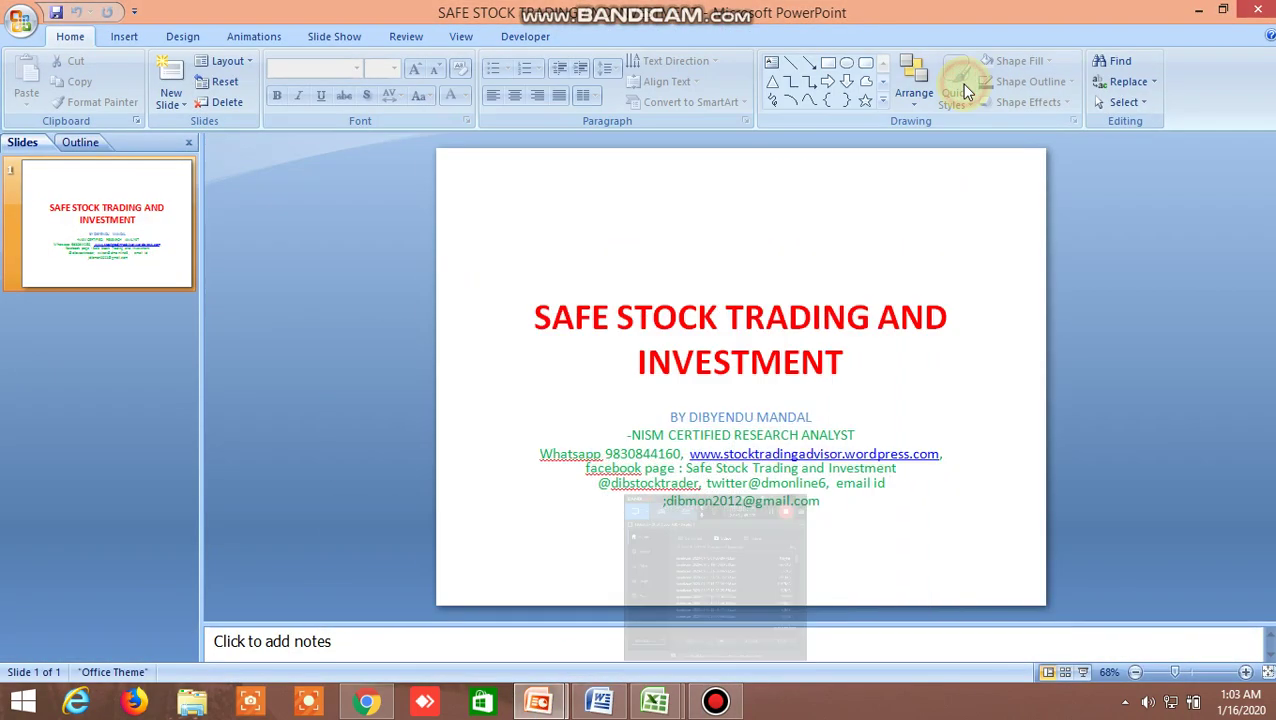
mouse_move(541, 703)
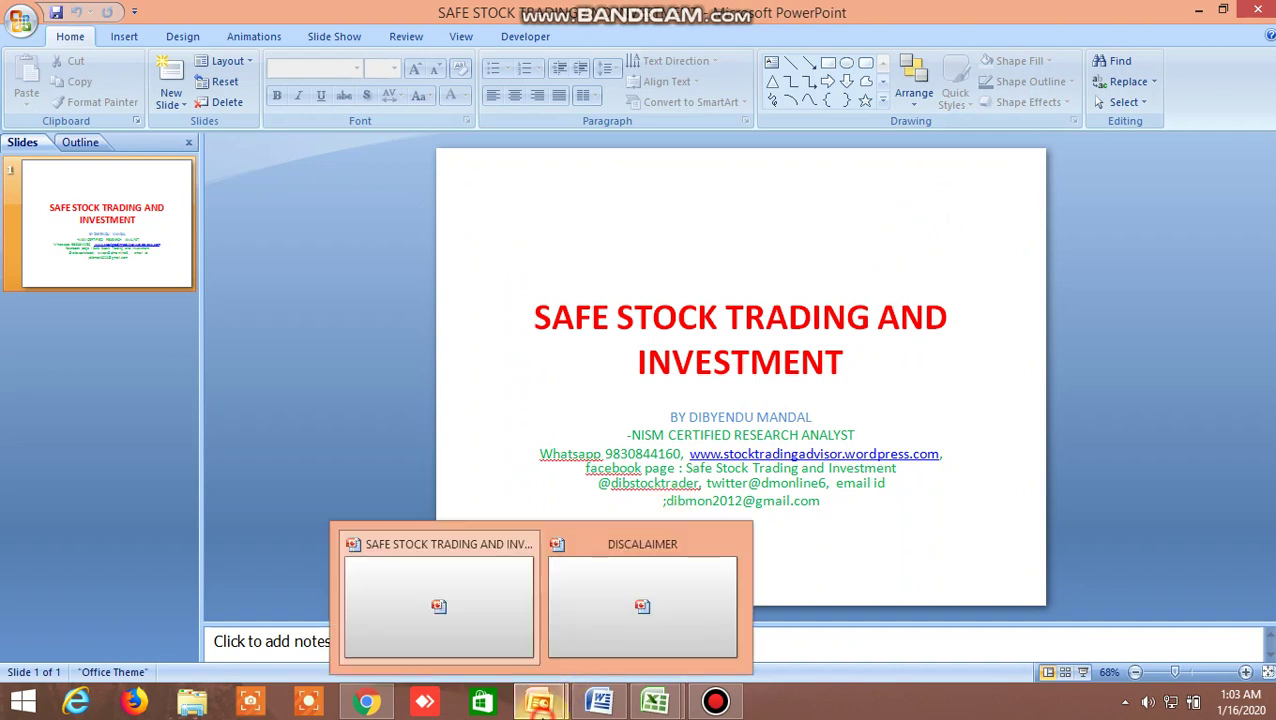
click(656, 585)
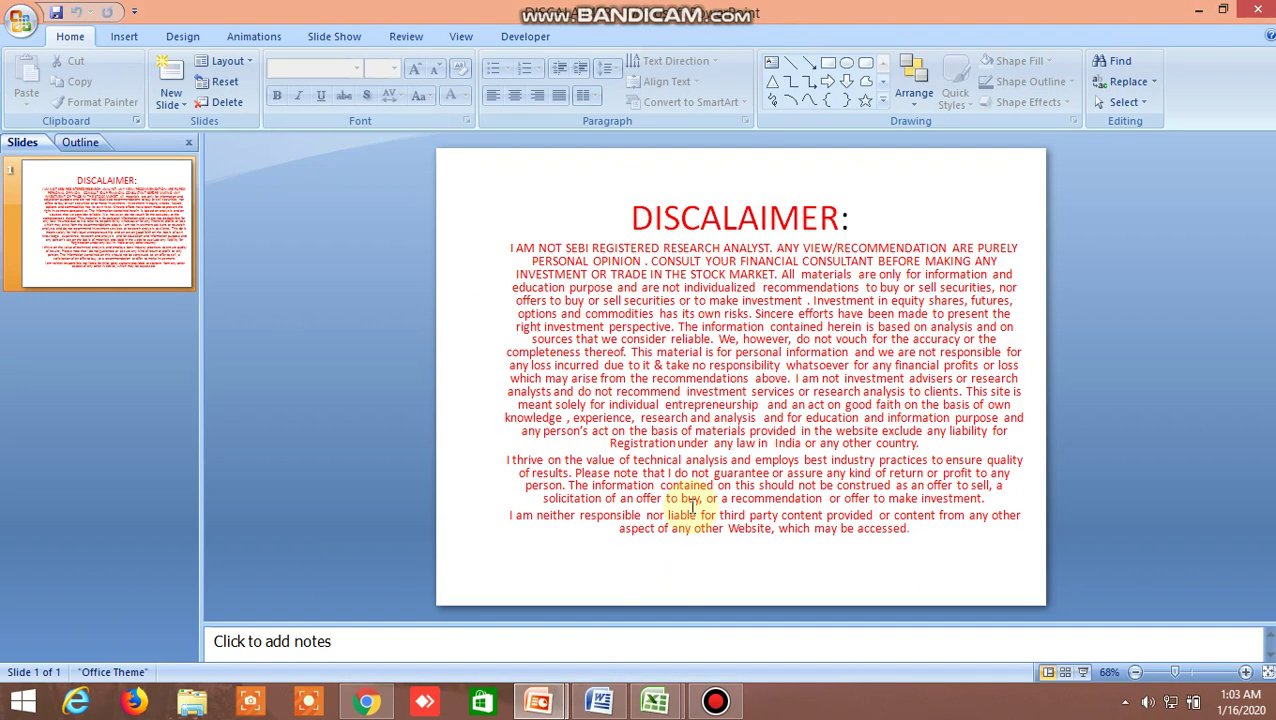
Step: Switch to the buy and sell level screener workbook in Excel and examine the BUY ABOVE and buy target columns of BUY LEVEL AND SELL LEVELS 1
mouse_move(655, 700)
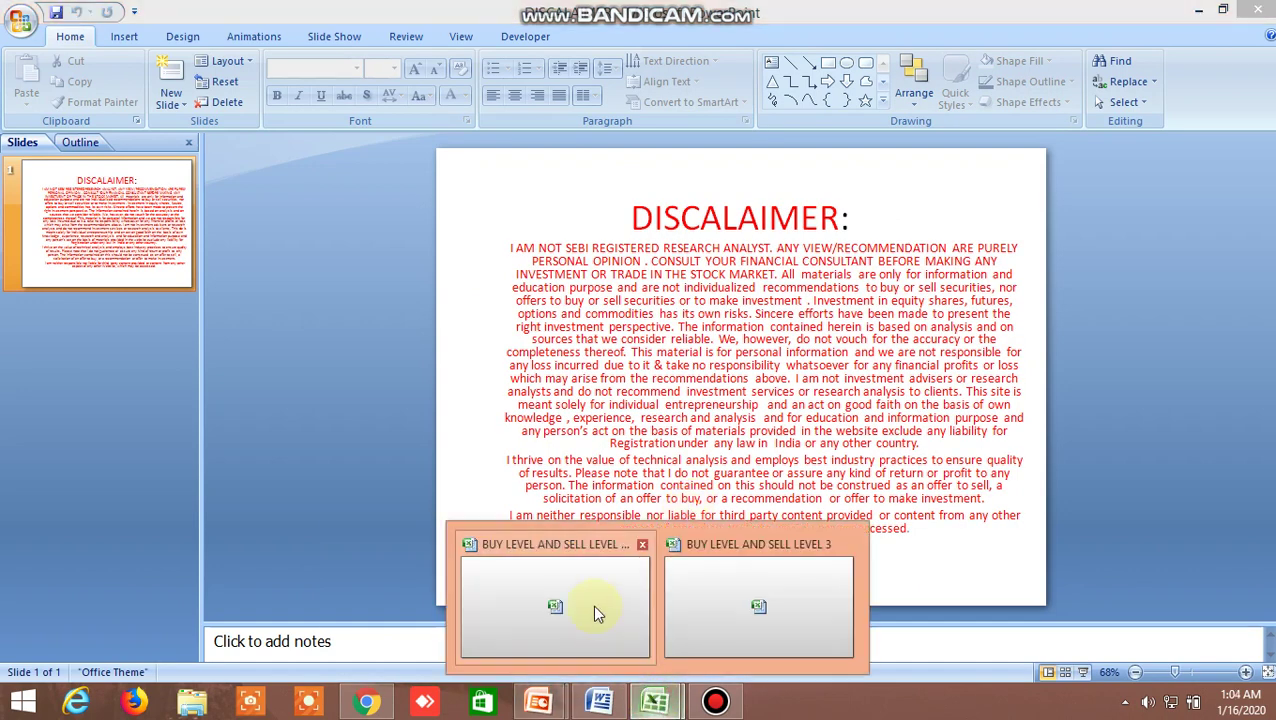
click(572, 592)
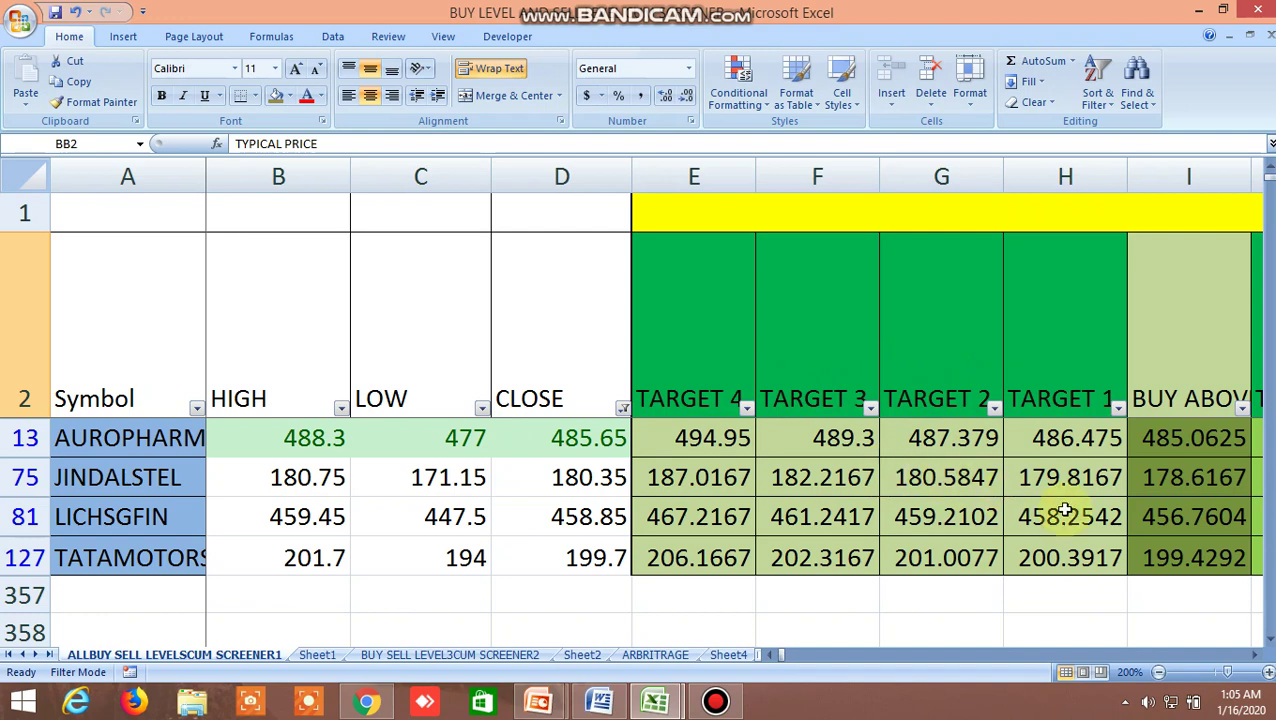
click(1253, 655)
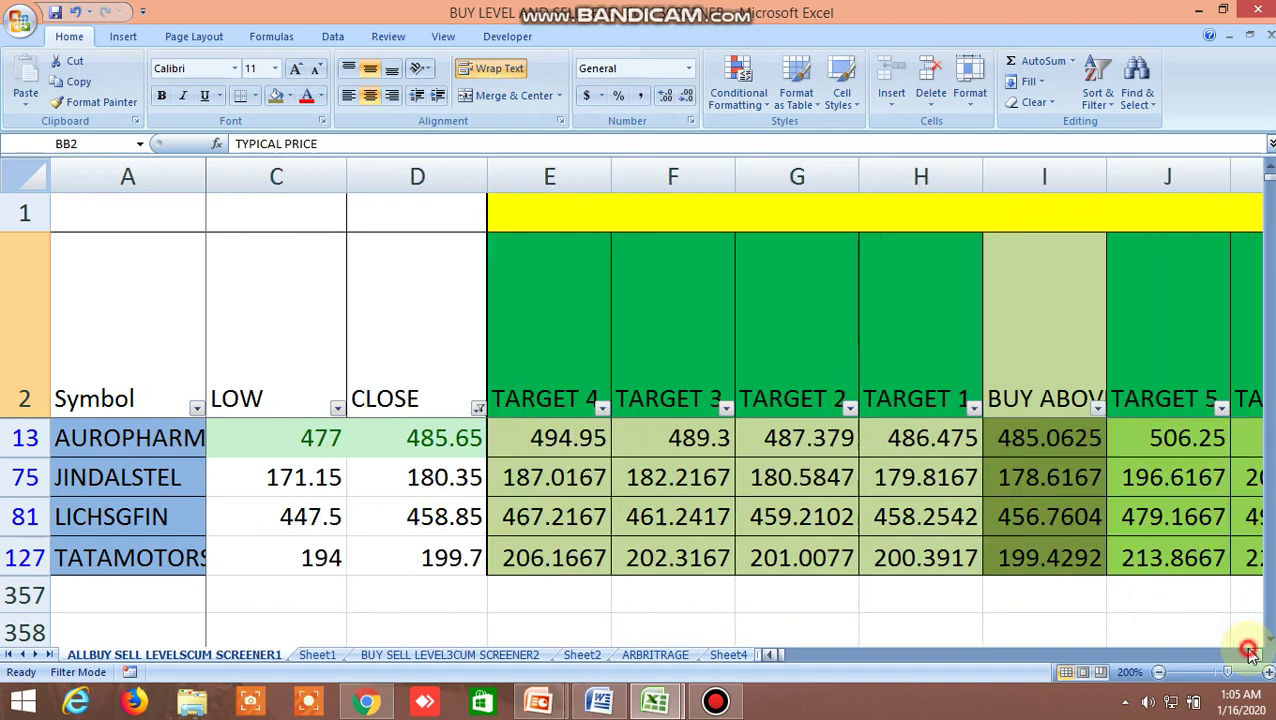
click(1253, 655)
click(1253, 655)
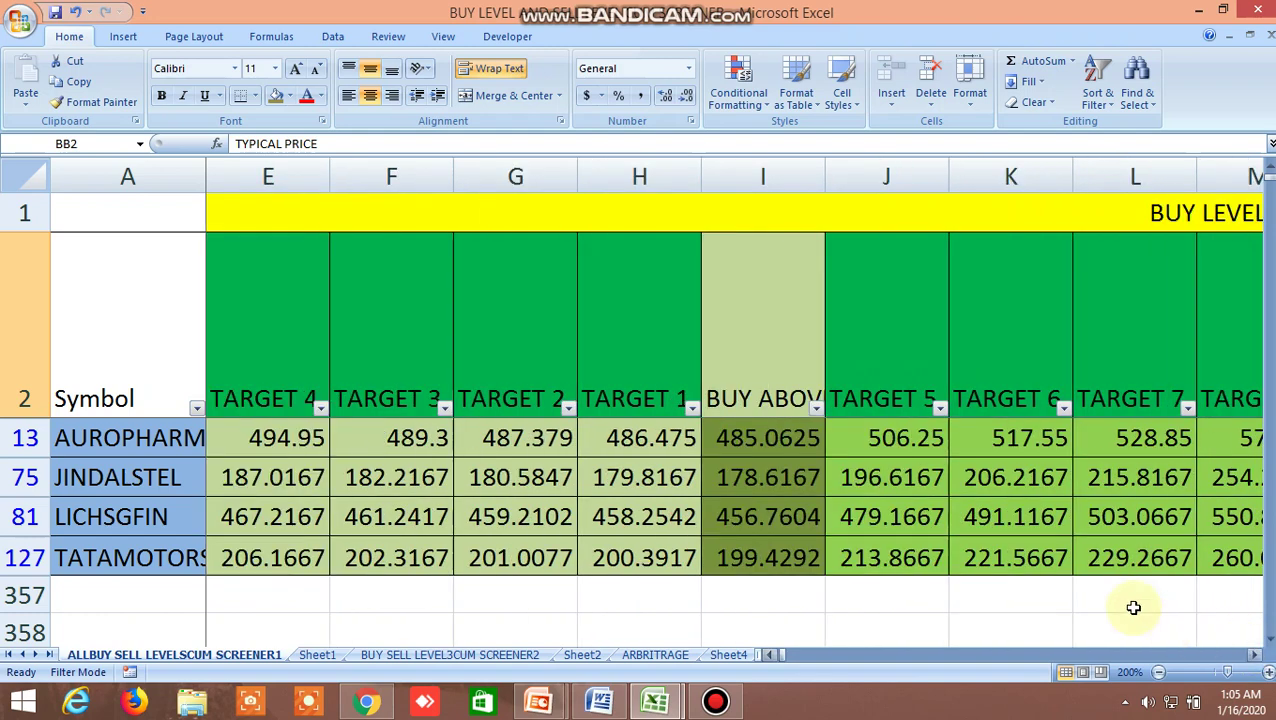
click(746, 320)
click(840, 218)
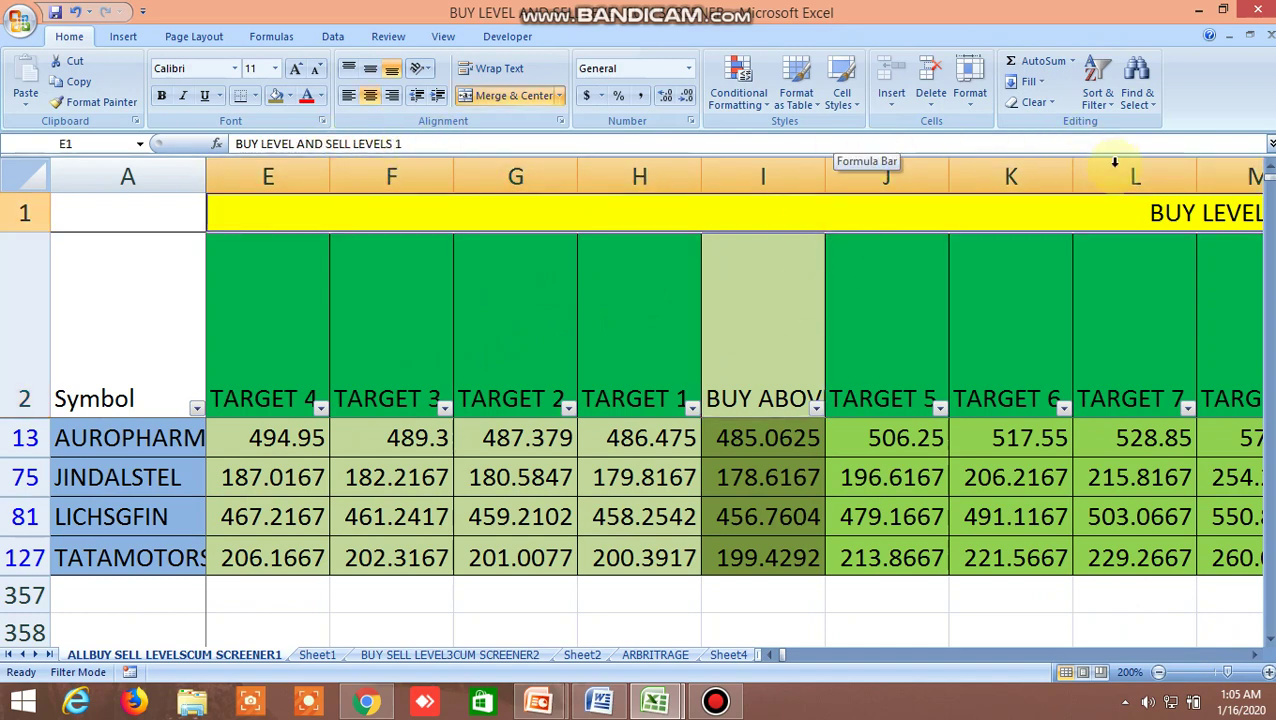
click(775, 362)
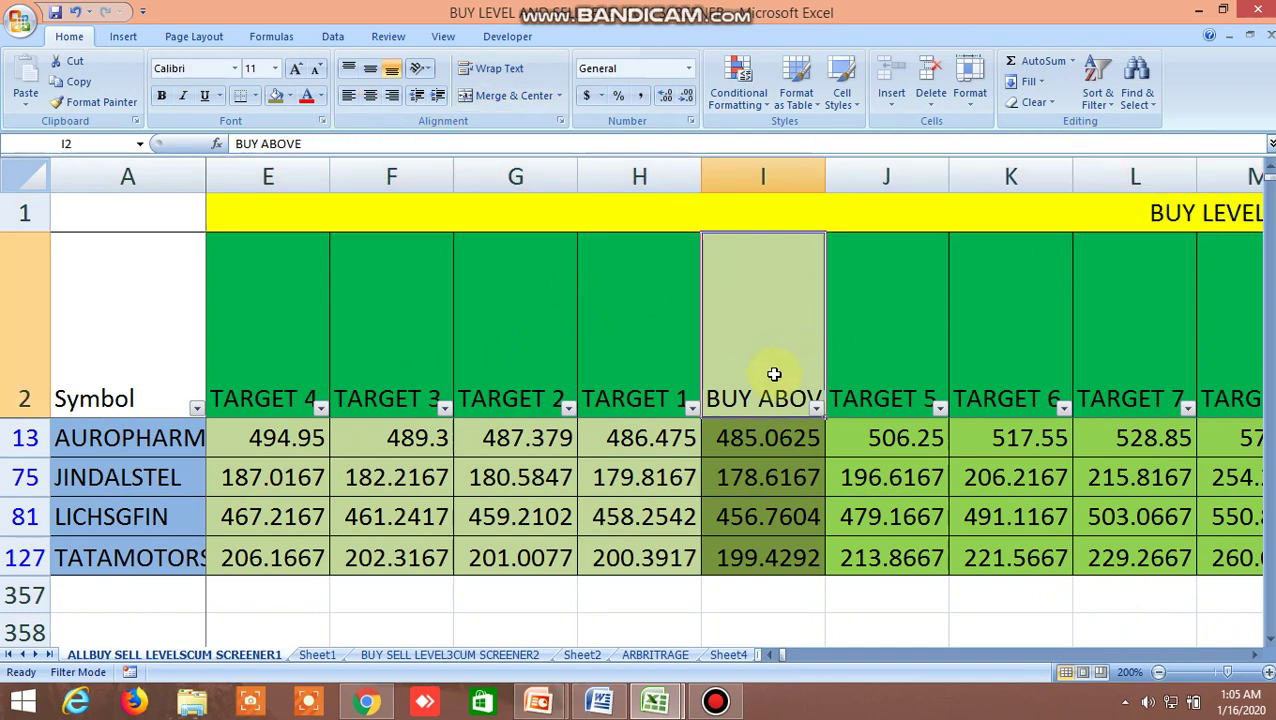
click(649, 372)
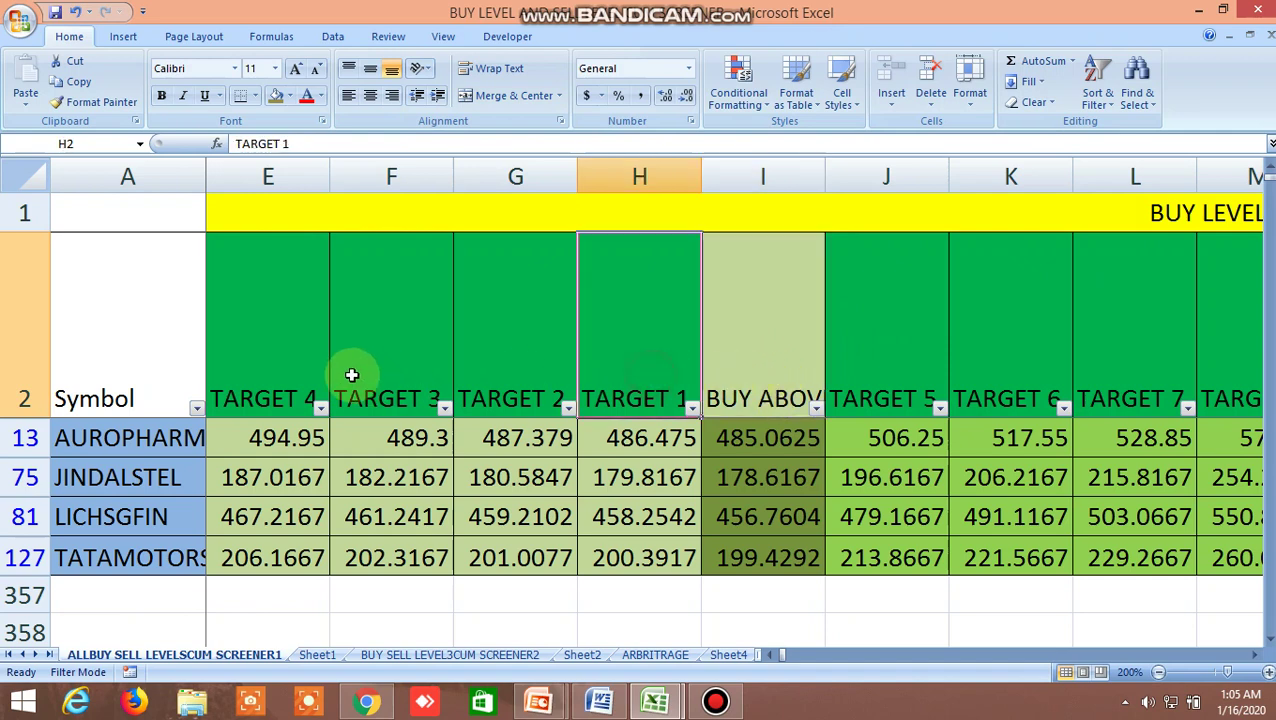
click(288, 362)
click(872, 335)
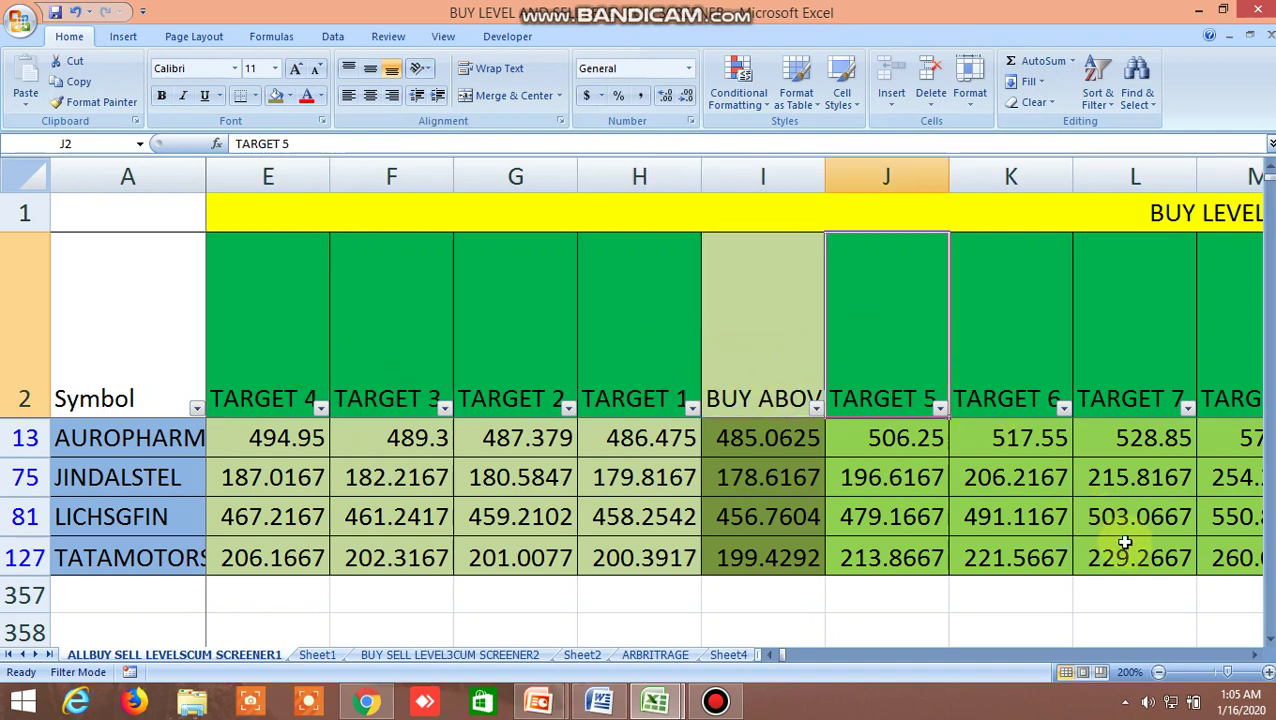
Step: Examine the Sell below and sell target columns of BUY LEVEL AND SELL LEVELS 1, and return to the sheet's first columns
click(1255, 655)
click(1255, 655)
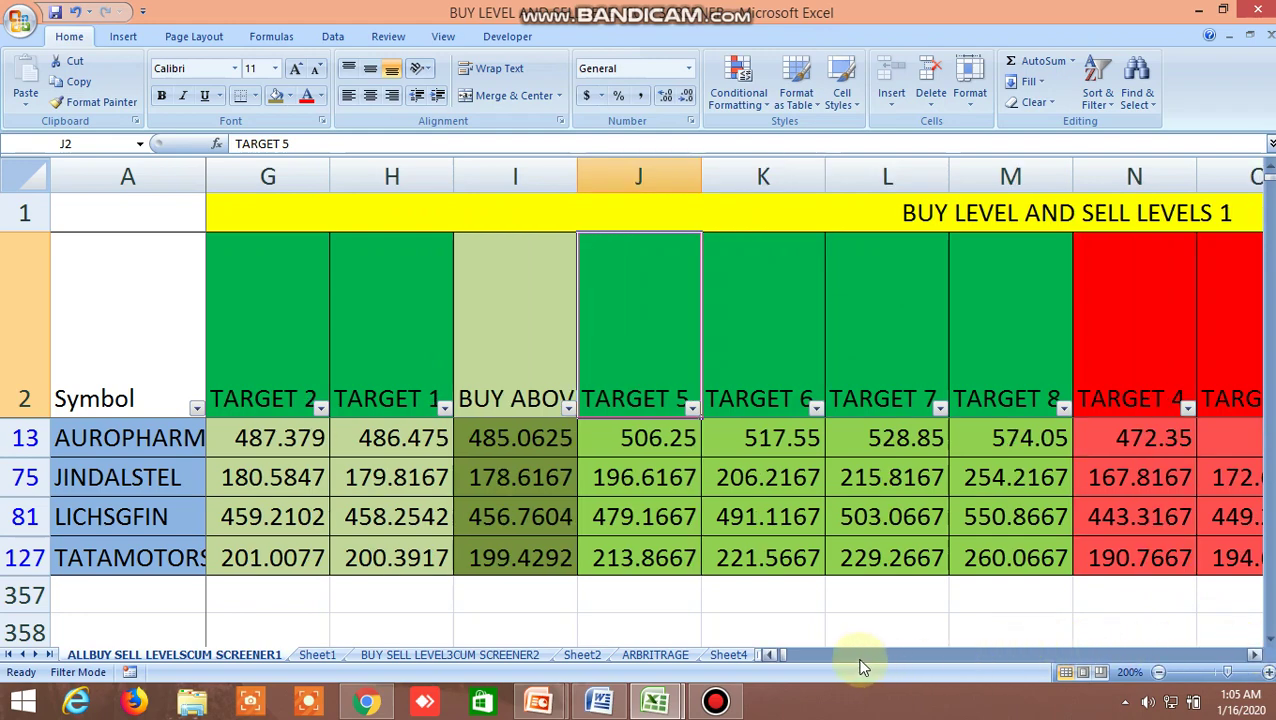
click(1255, 655)
click(1255, 655)
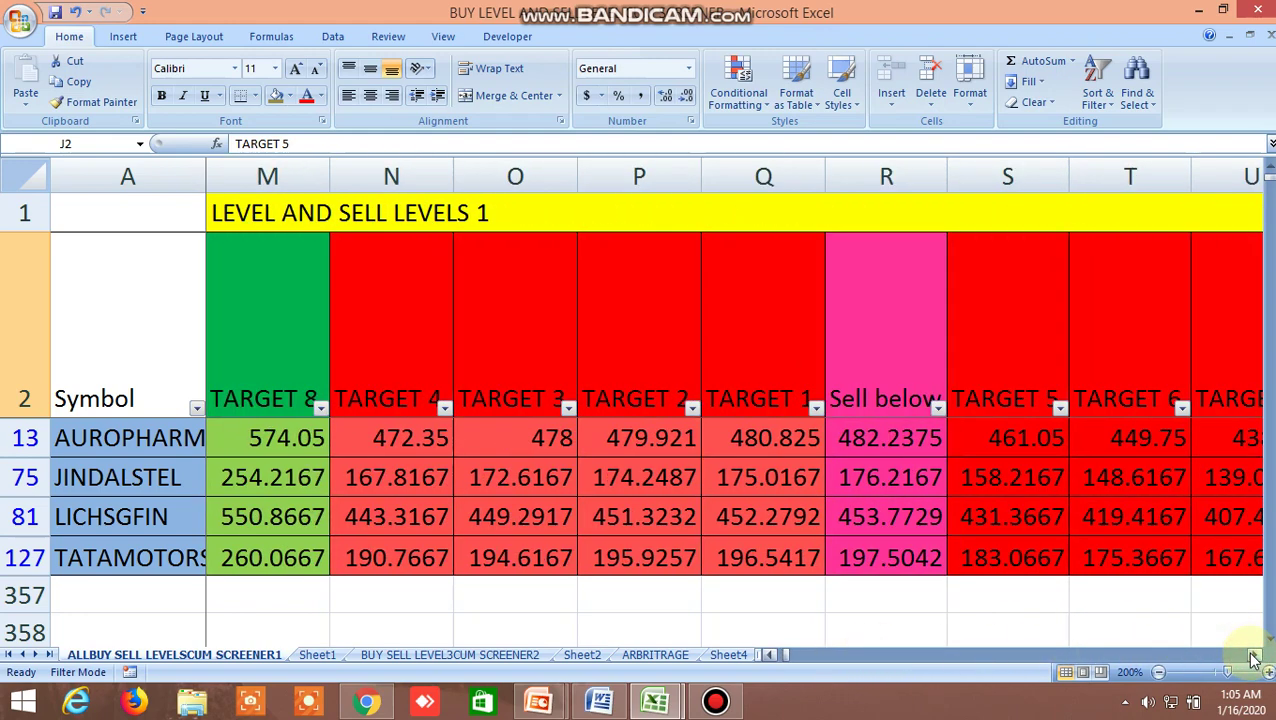
click(1255, 655)
double_click(1255, 655)
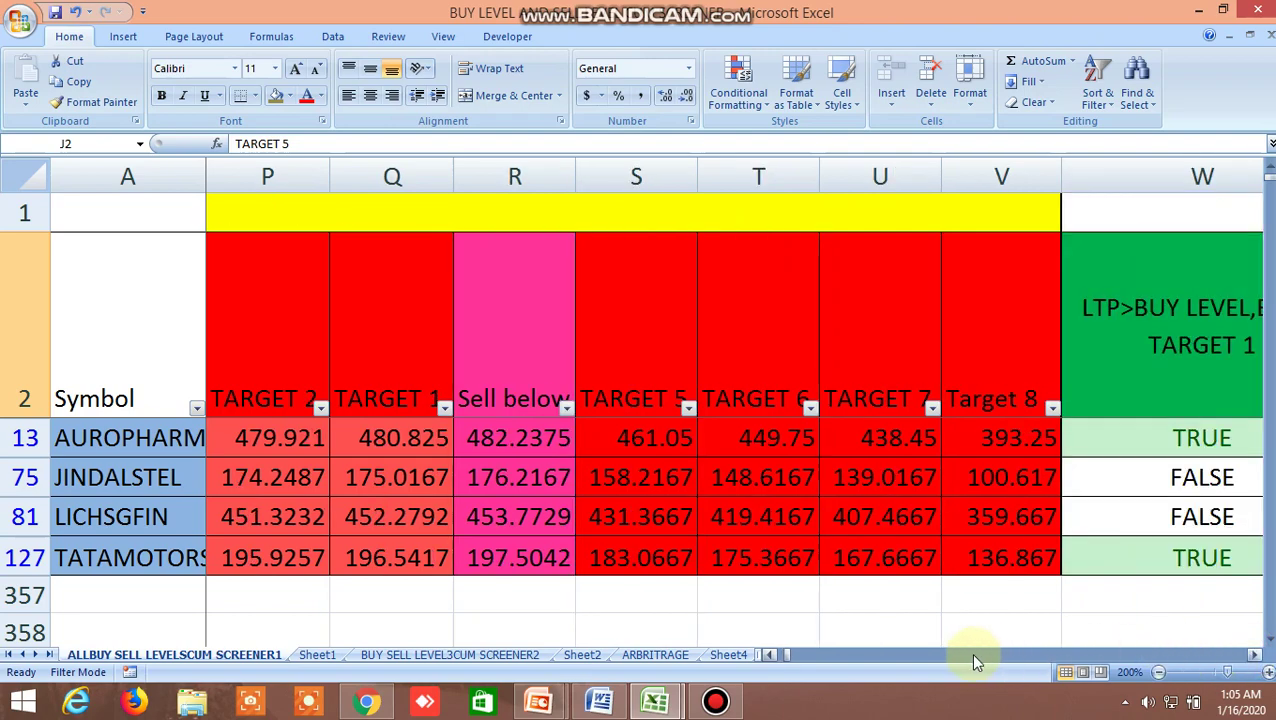
drag(785, 655, 771, 650)
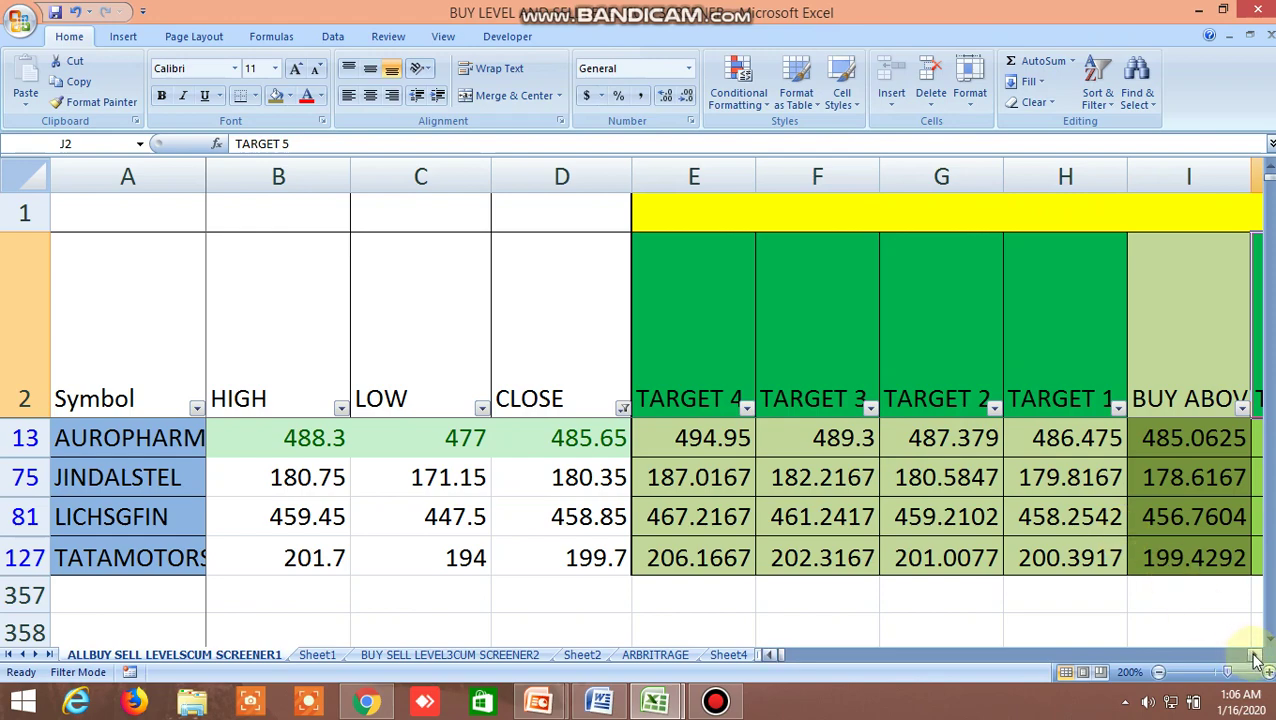
Step: Examine the BUY ABOVE, SELL BELOW and target columns of the BUY LEVEL AND SELL LEVELS 2 section
drag(1256, 660, 1256, 660)
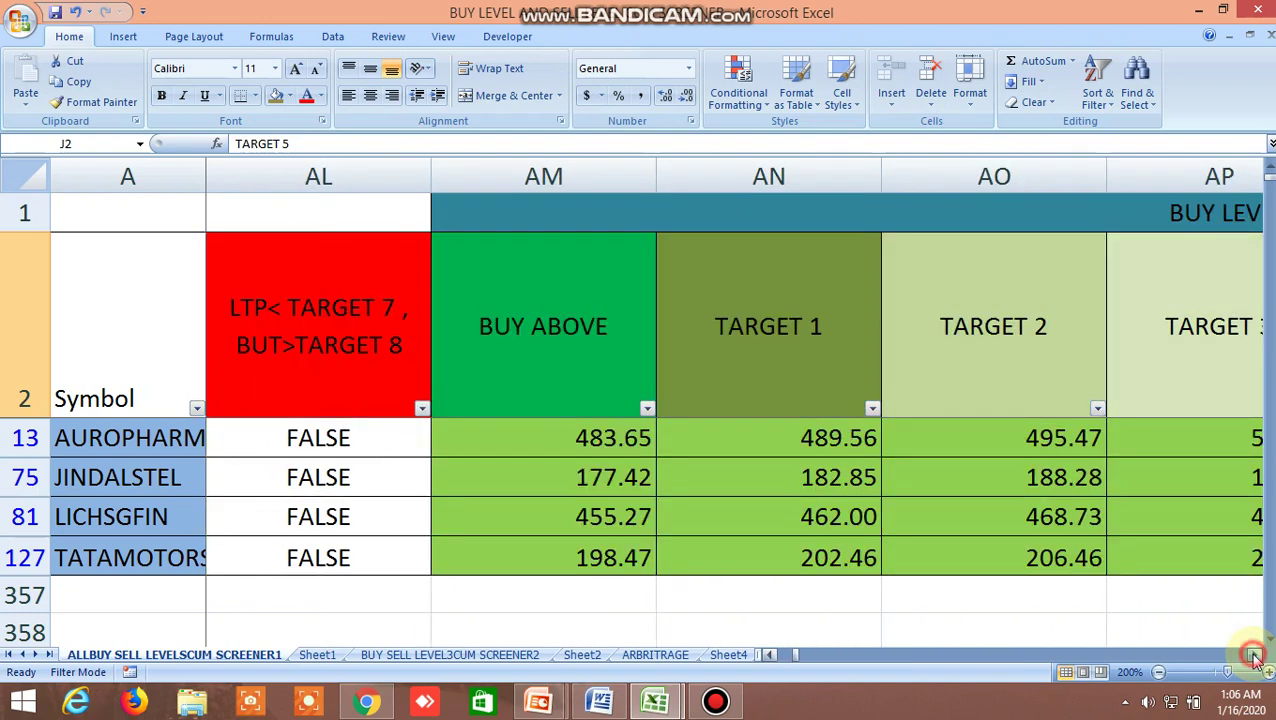
click(1256, 660)
click(1256, 660)
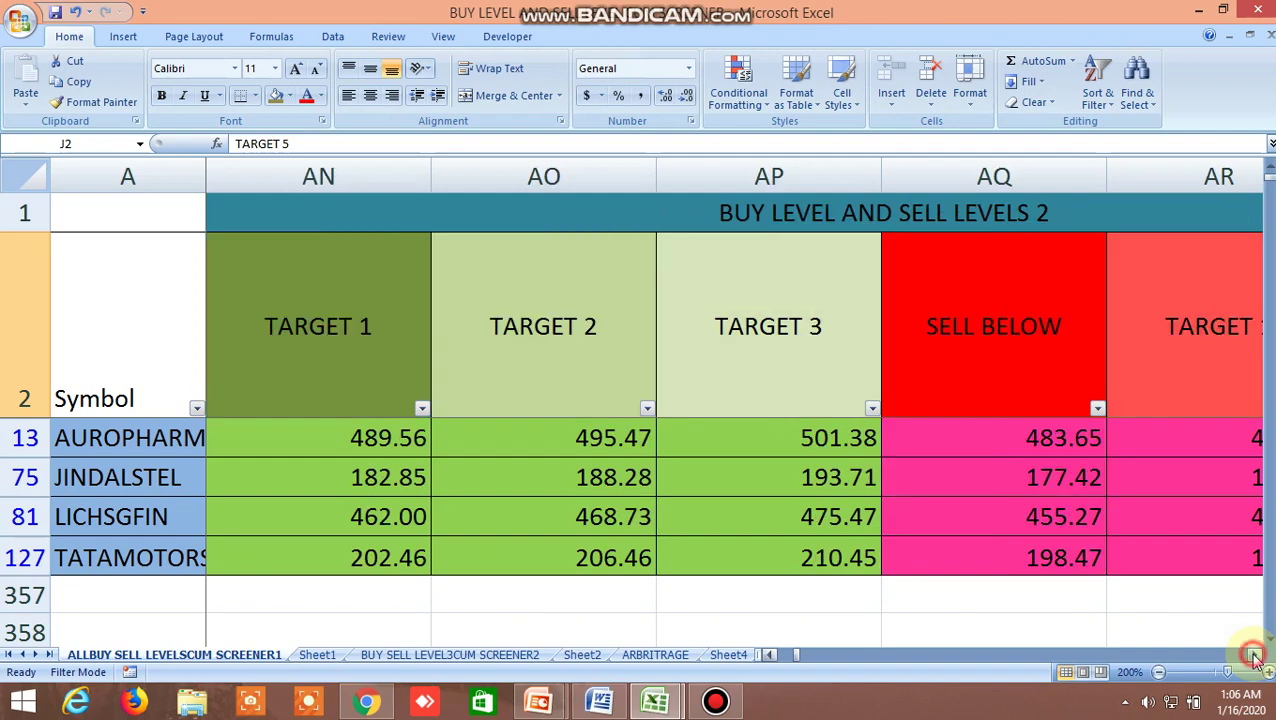
click(1256, 660)
click(1256, 660)
click(1256, 660)
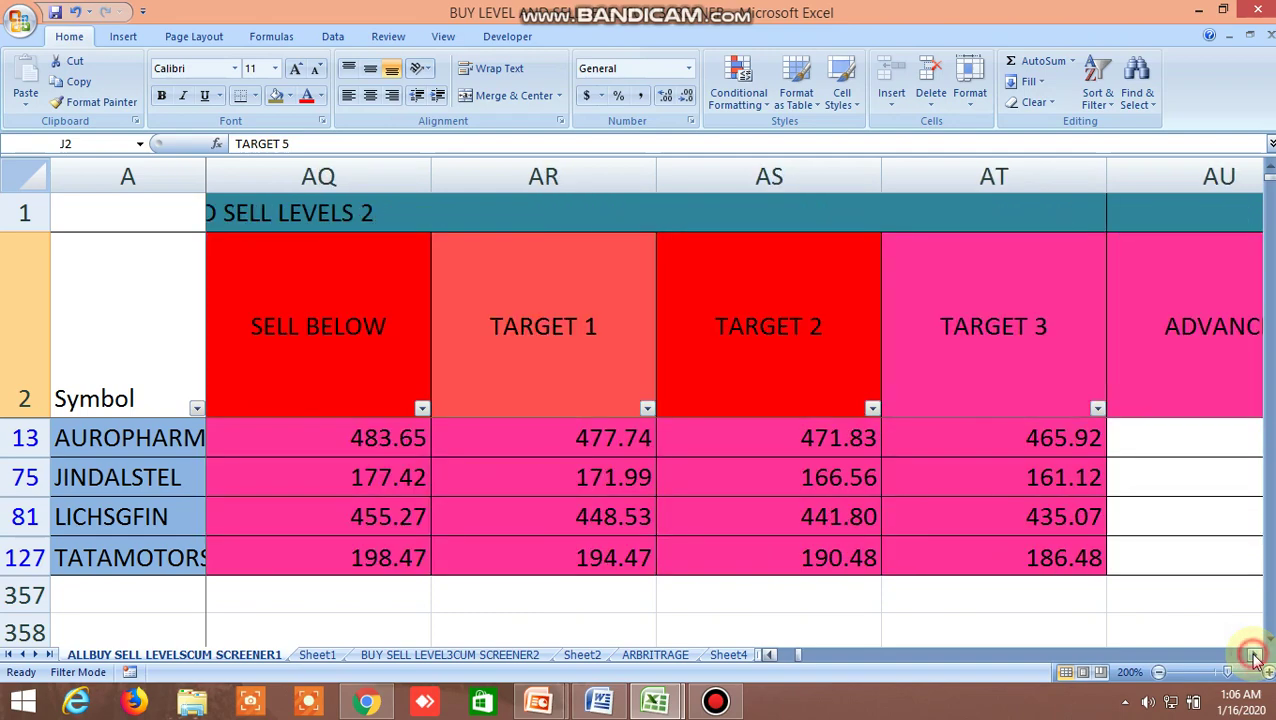
Step: Examine the advance/decline, volatility, delivery percentage, price change and open interest columns
click(1256, 660)
click(1256, 660)
click(1256, 660)
click(1256, 660)
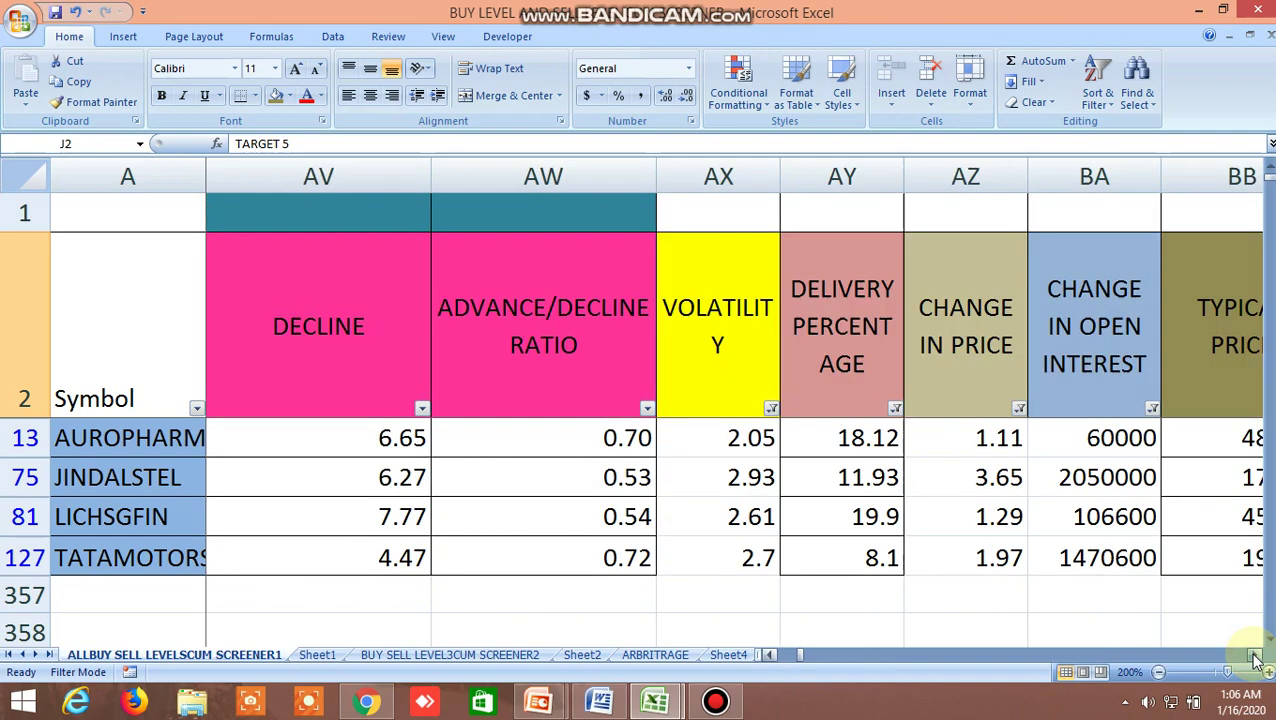
click(1256, 660)
click(1256, 660)
click(1256, 660)
Step: Examine resistance levels R1 to R7 and support levels S1 to S7 in the BUY LEVEL AND SELL LEVELS 3 section
drag(1256, 660, 1256, 660)
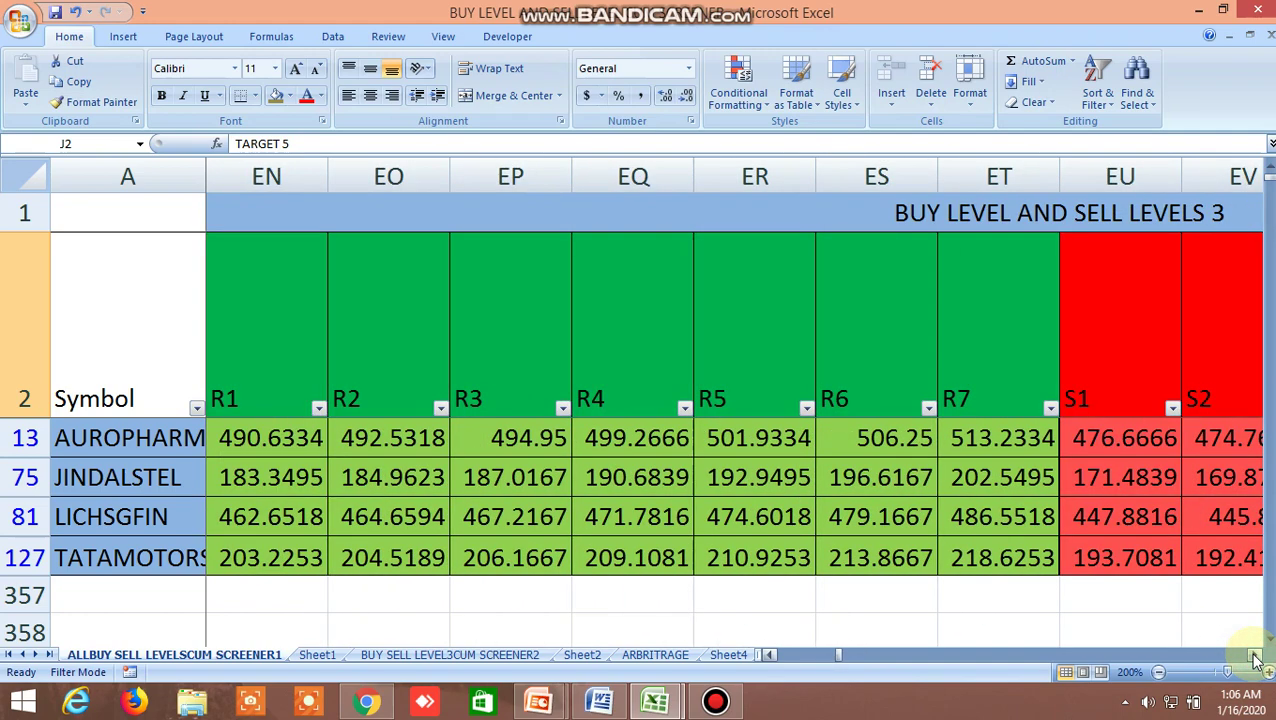
click(265, 355)
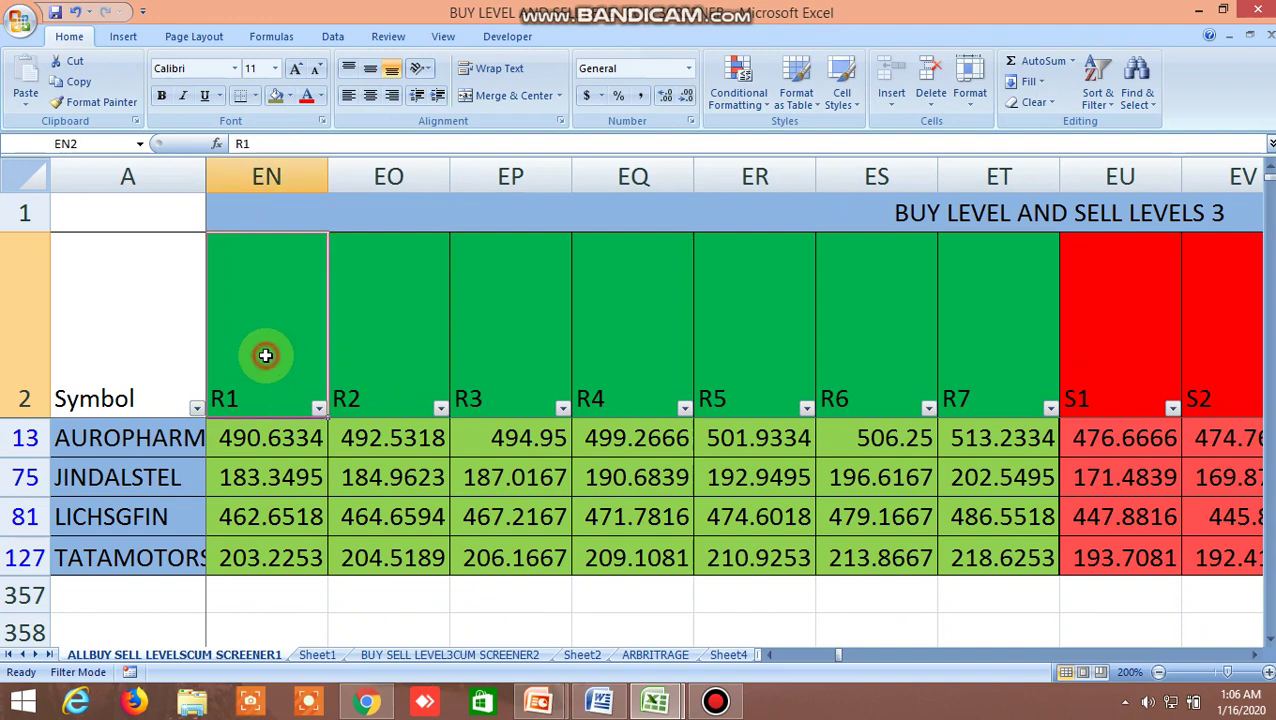
click(1118, 363)
click(1256, 660)
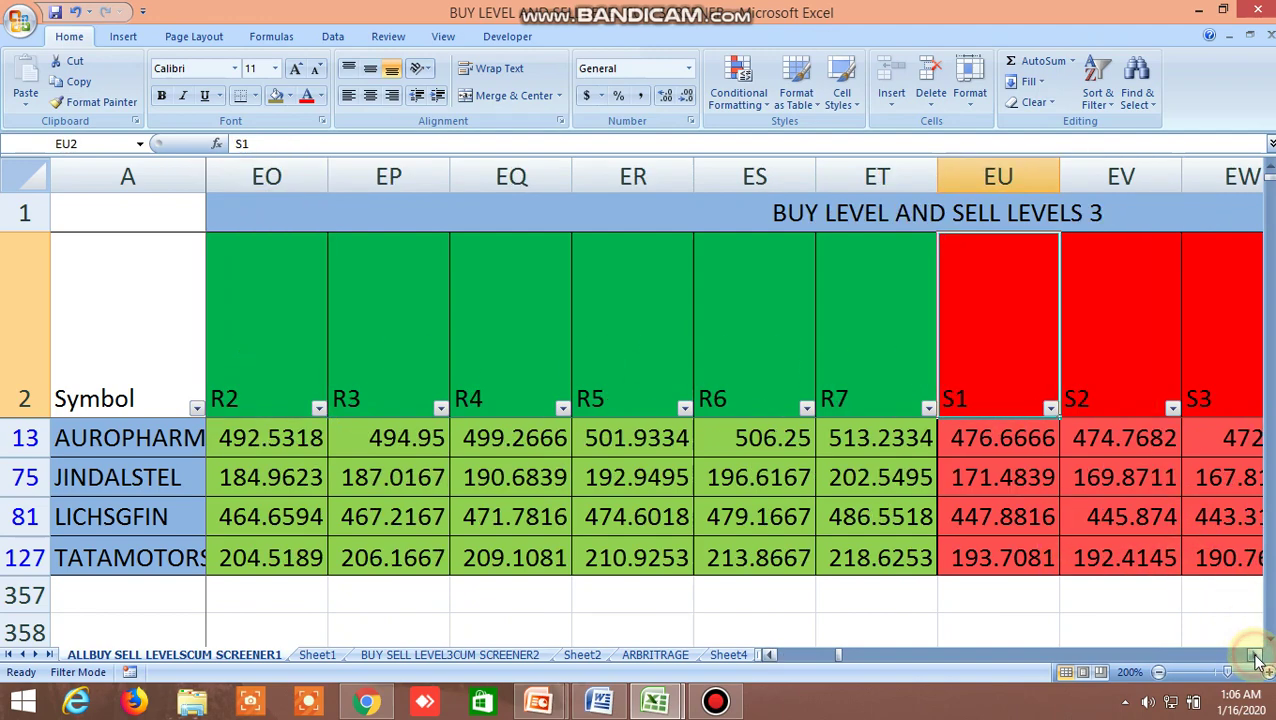
click(1256, 660)
click(1256, 660)
click(1256, 660)
click(1256, 660)
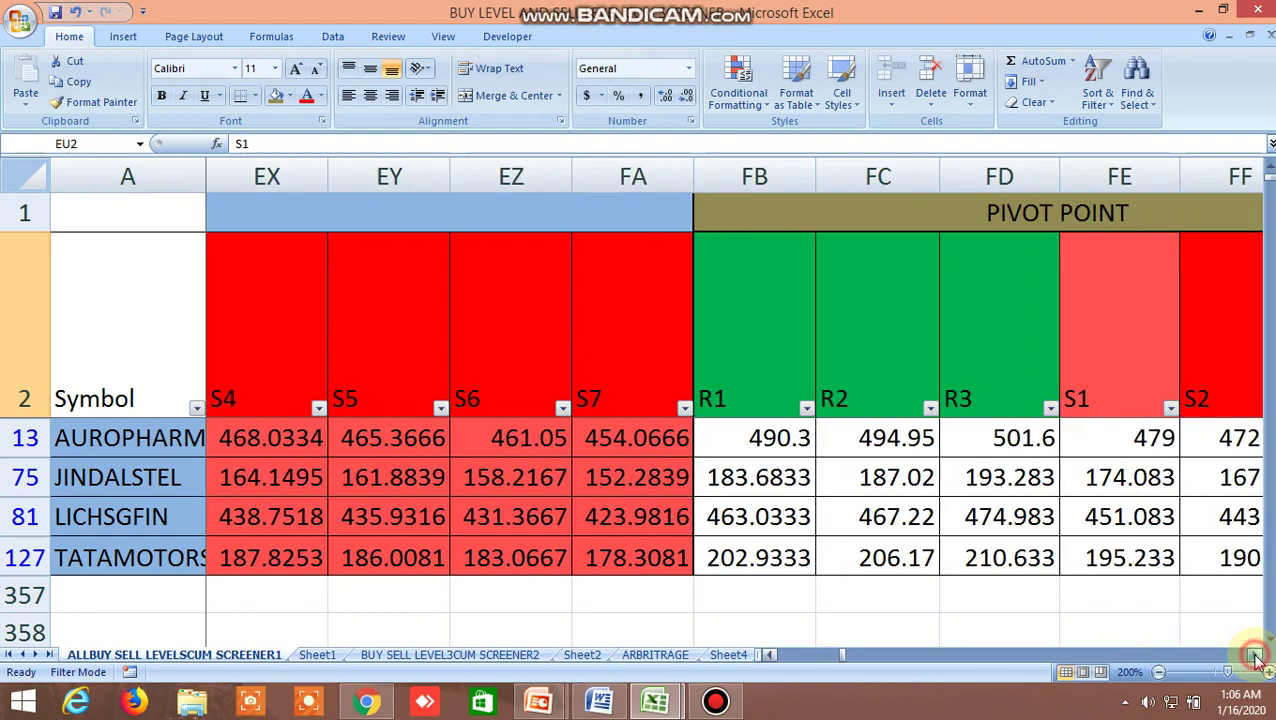
Step: Examine the PIVOT POINT section and the LTP VS RESISTANCE SUPPORT PIVOT POINT columns
click(1256, 660)
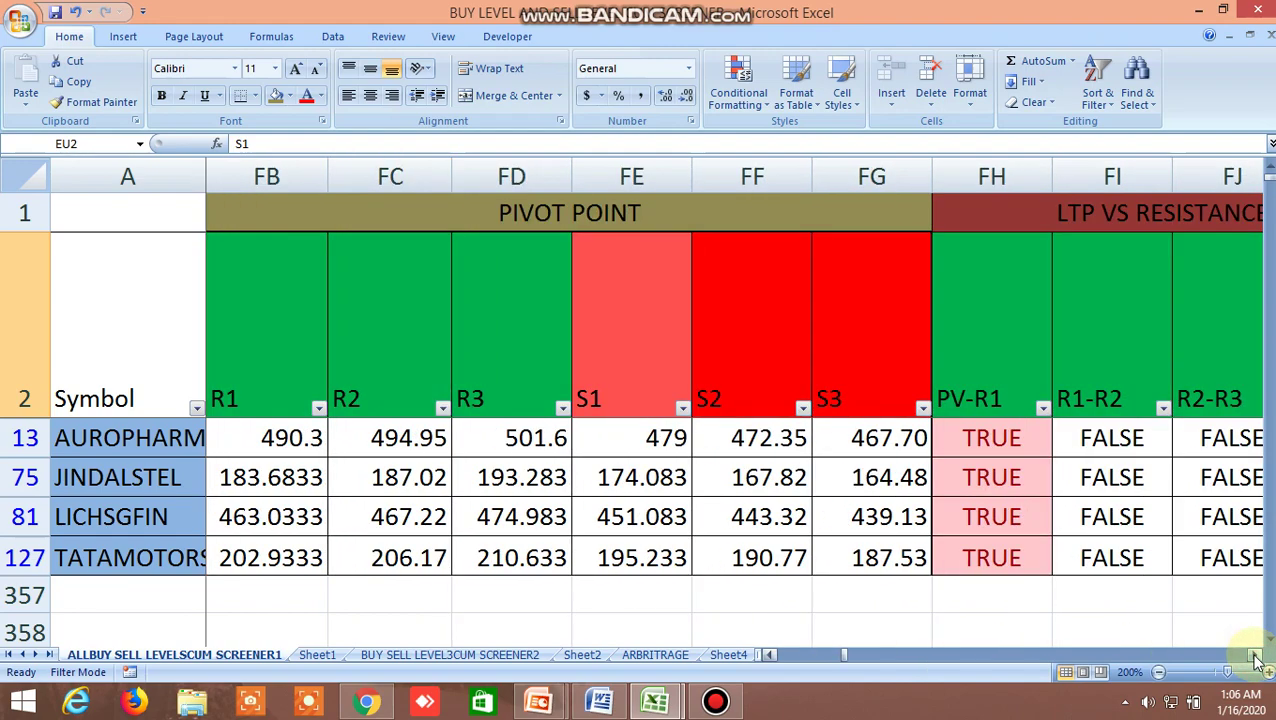
click(1256, 660)
click(1256, 660)
click(1256, 660)
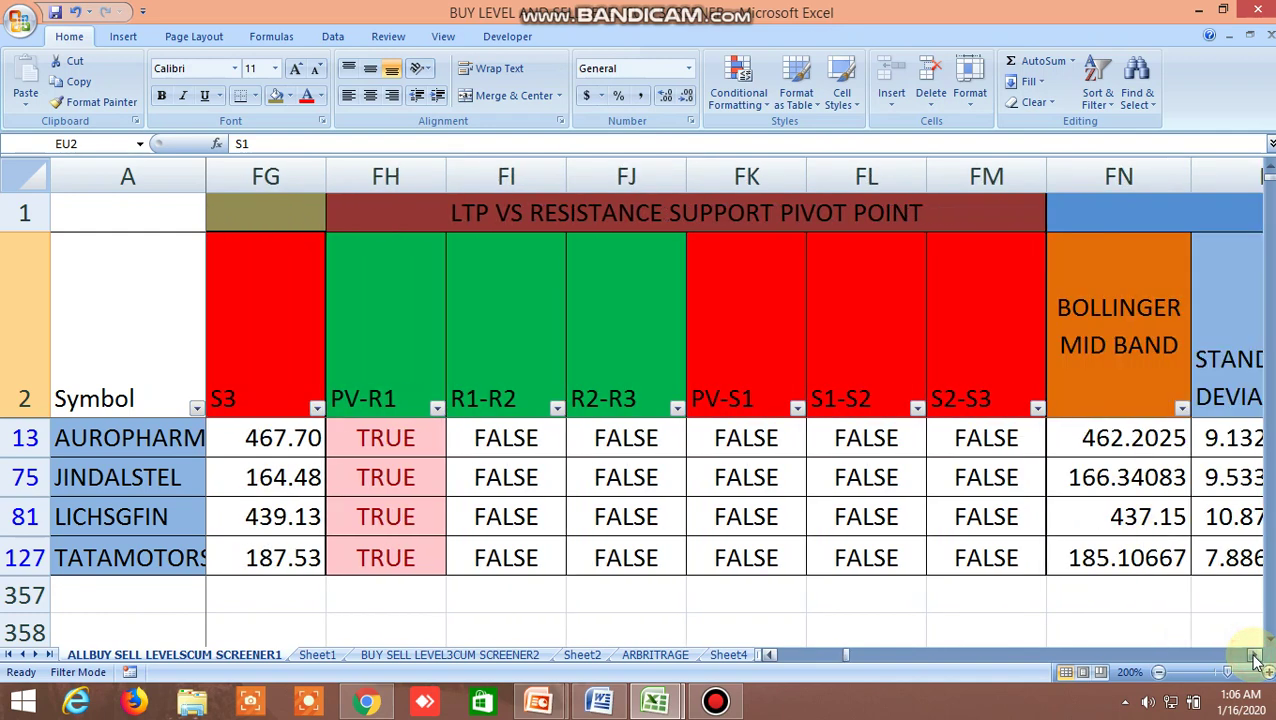
Step: Examine the BOLLINGERBAND section, including the mid, upper and lower bands, standard deviation and LTP comparison columns
click(1256, 660)
click(1256, 660)
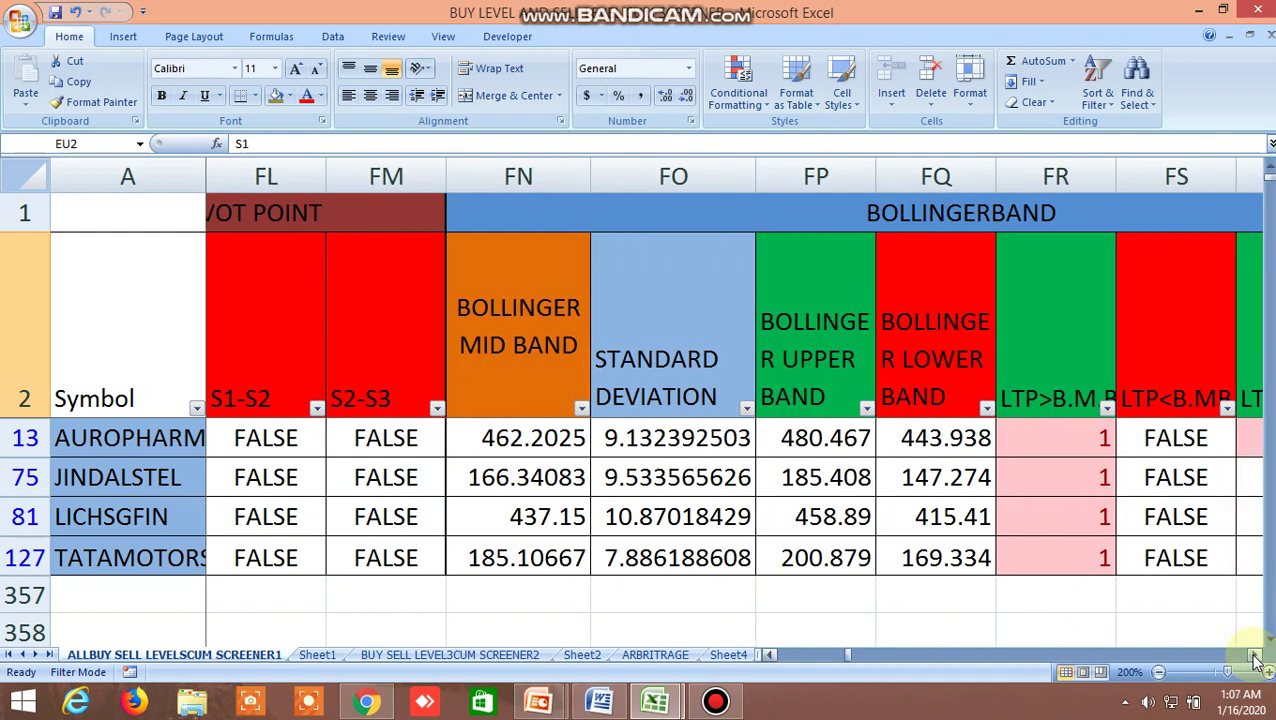
click(1256, 660)
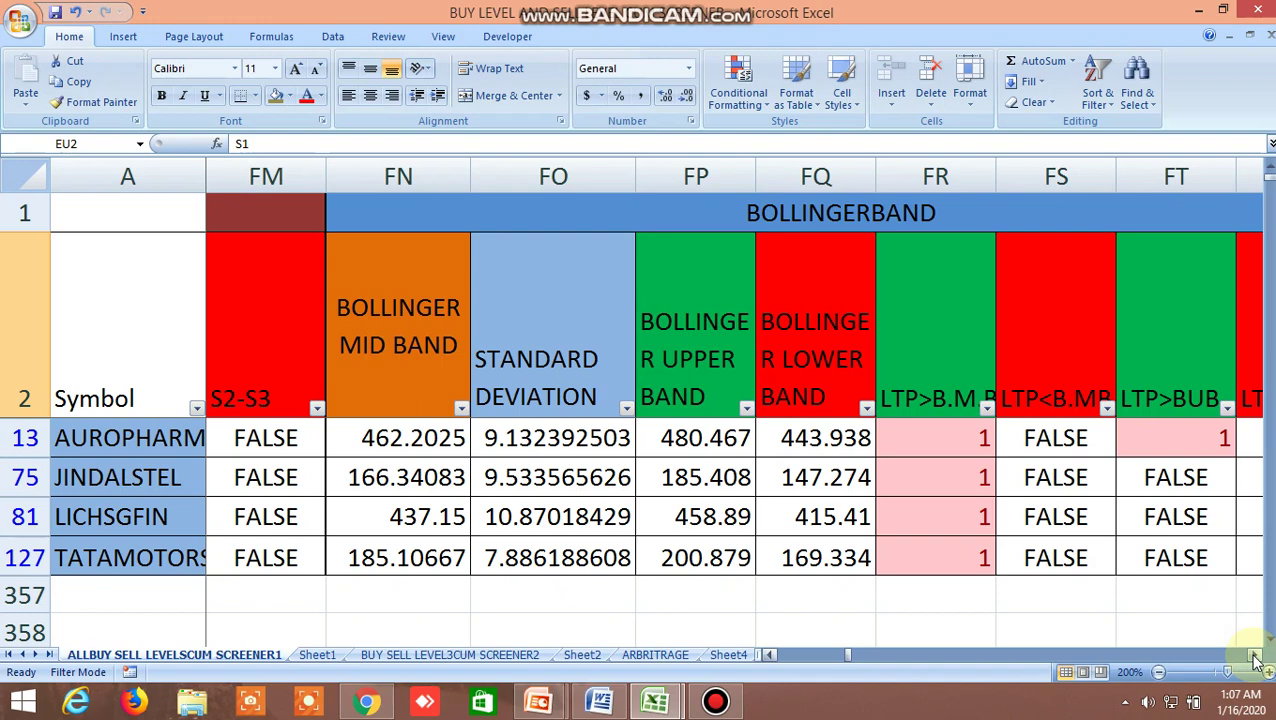
click(1256, 660)
click(1256, 660)
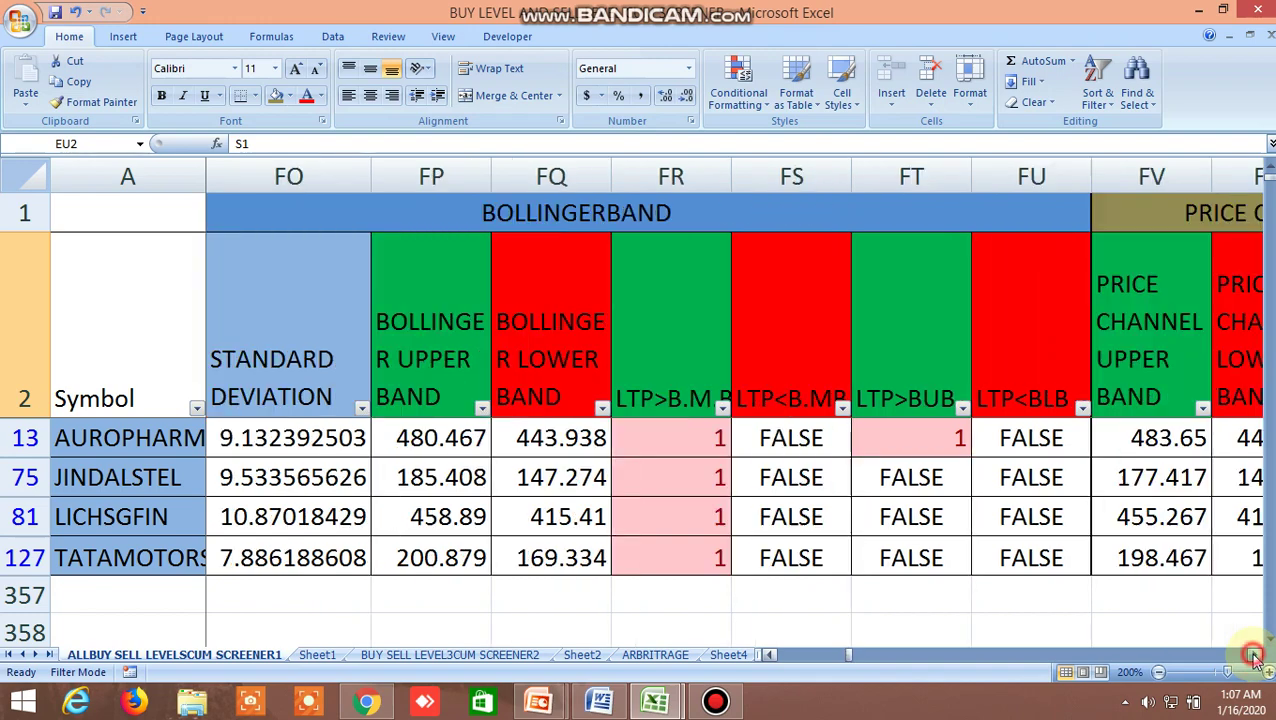
Step: Examine the PRICE CHANNEL, LTP VS PC CHANNEL and TIRONE LEVEL sections, and return to the sheet's first columns
click(1256, 660)
click(1256, 660)
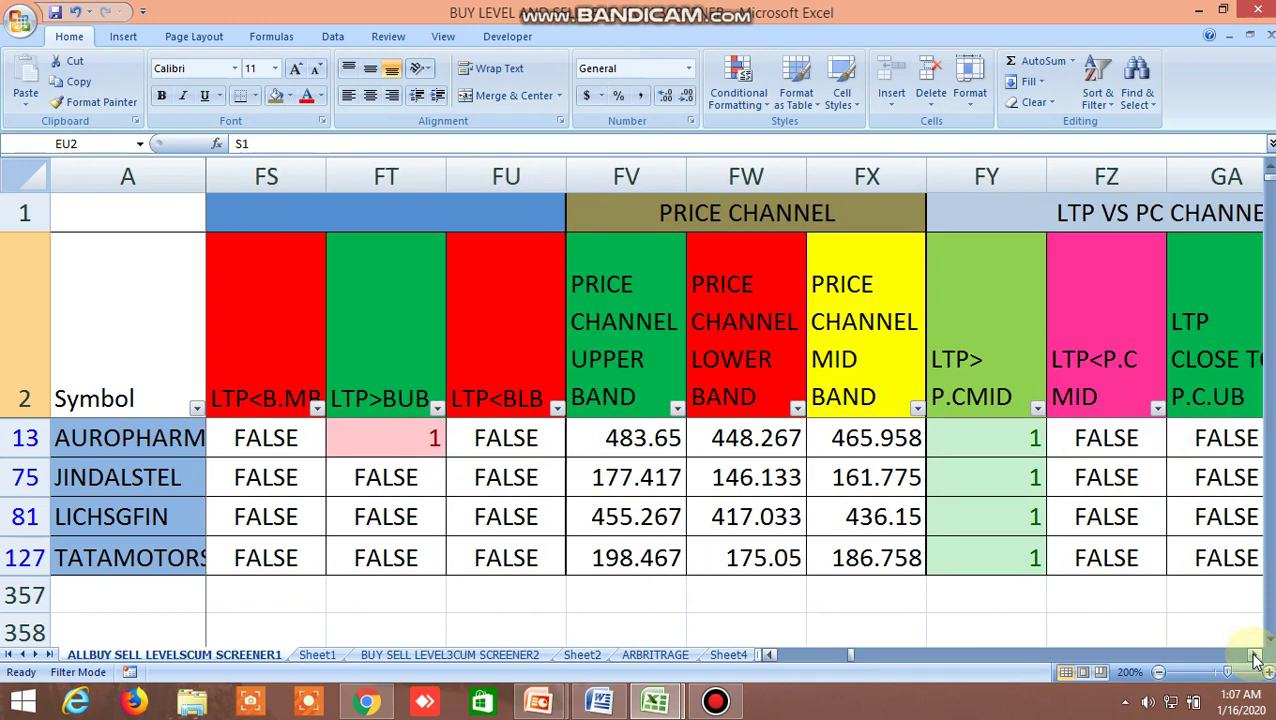
click(1256, 660)
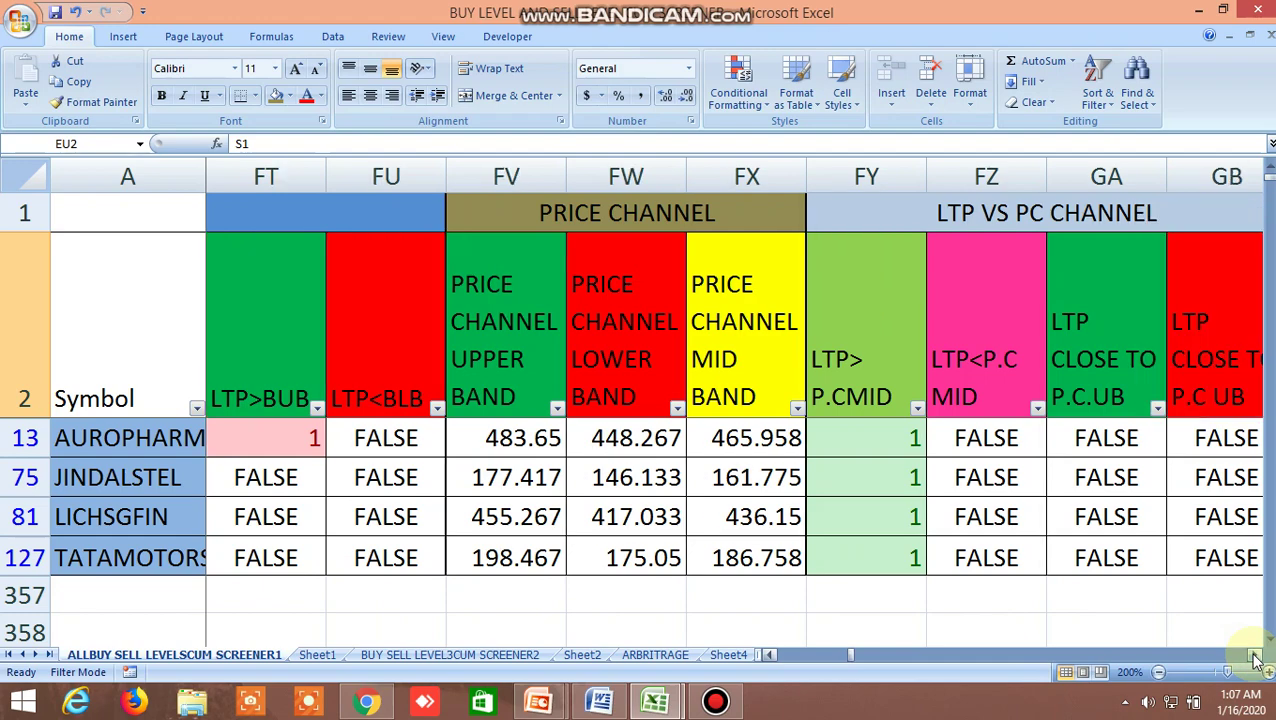
click(1256, 660)
drag(1256, 660, 1256, 660)
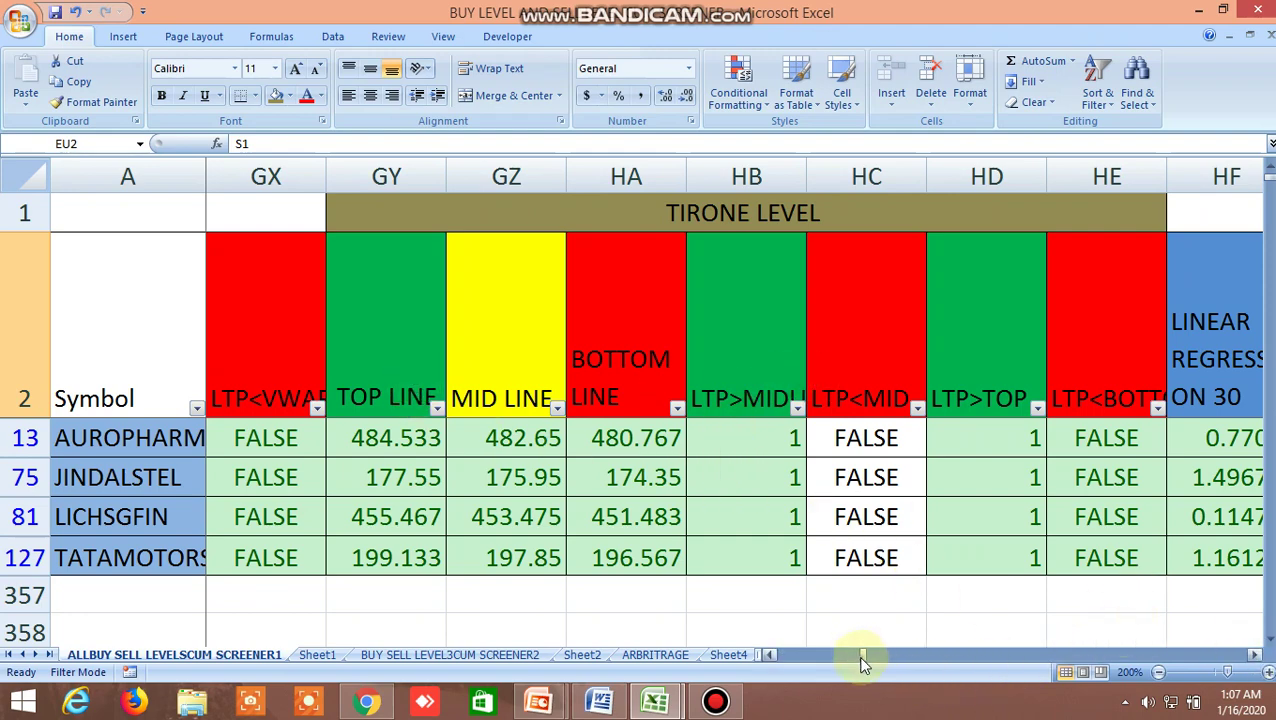
drag(864, 663, 772, 667)
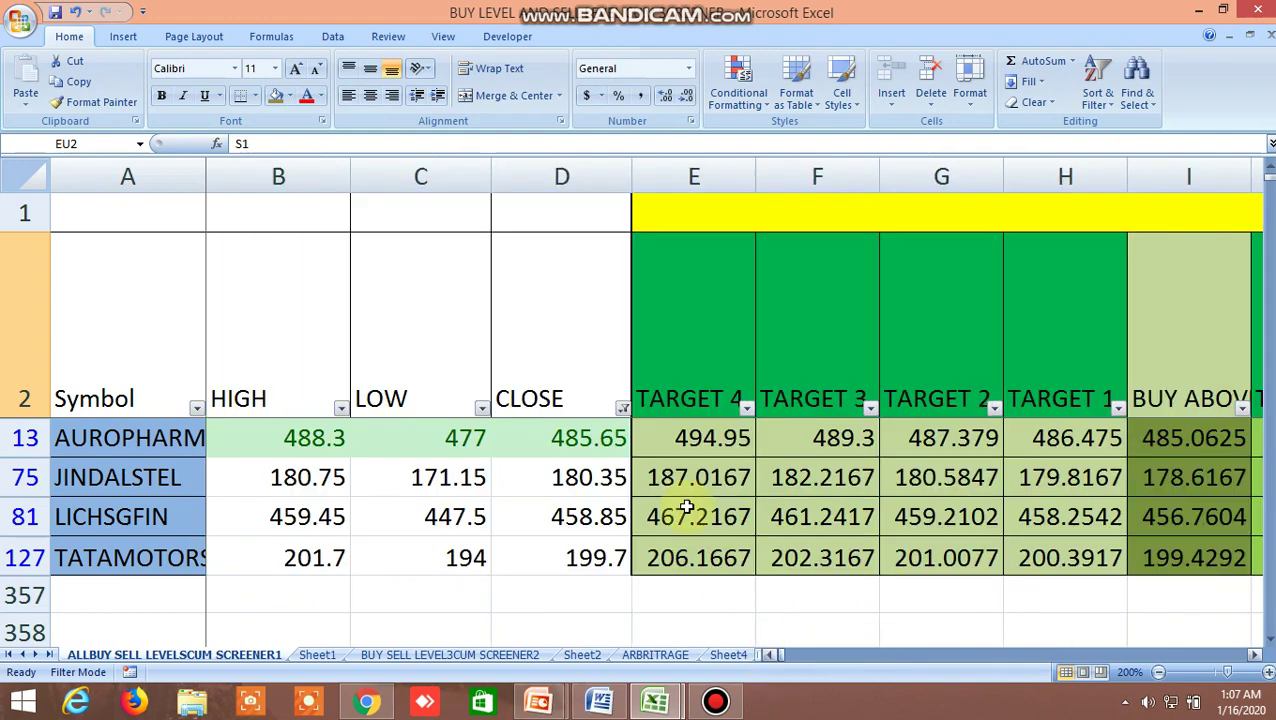
Step: Remove the filter from the ALLBUY SELL LEVELSCUM SCREENER1 sheet and look through the full list of symbols
click(352, 42)
click(491, 85)
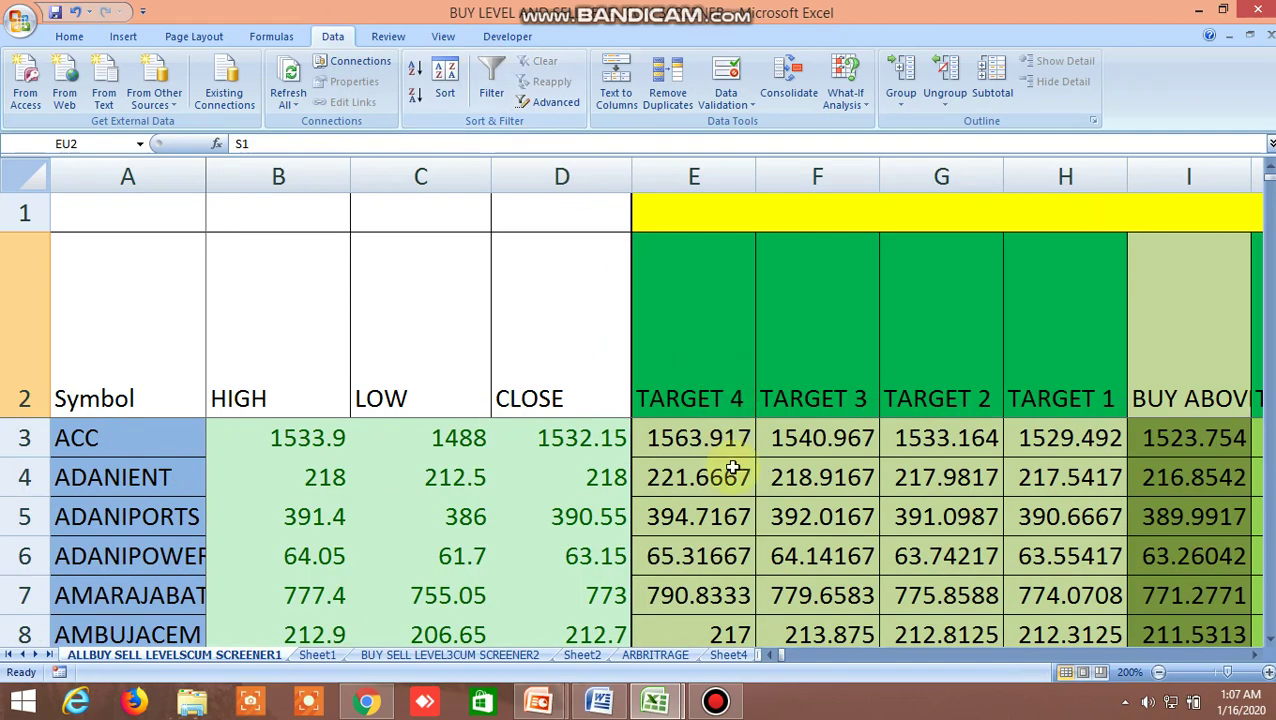
scroll(733, 468, down, 20)
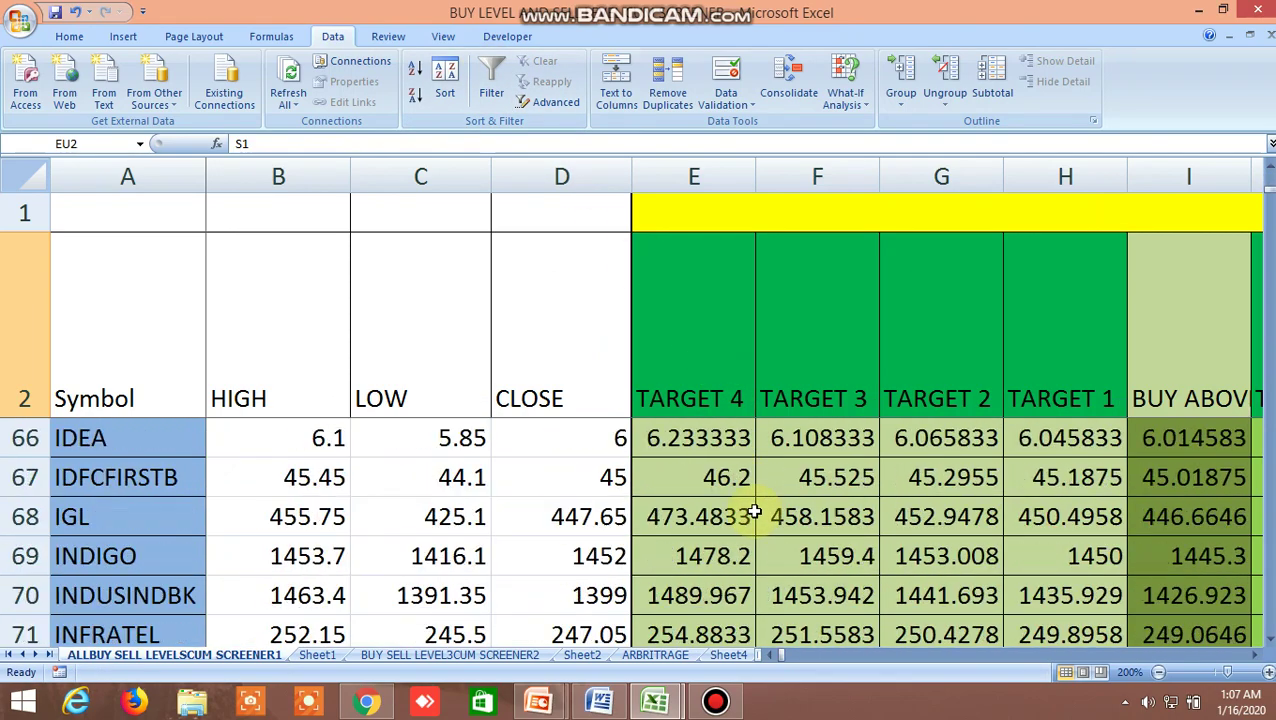
Step: Look through the symbol list down to the NIFTY & BANKNIFTY group and examine its price, buy target and buy-above columns
scroll(753, 512, down, 20)
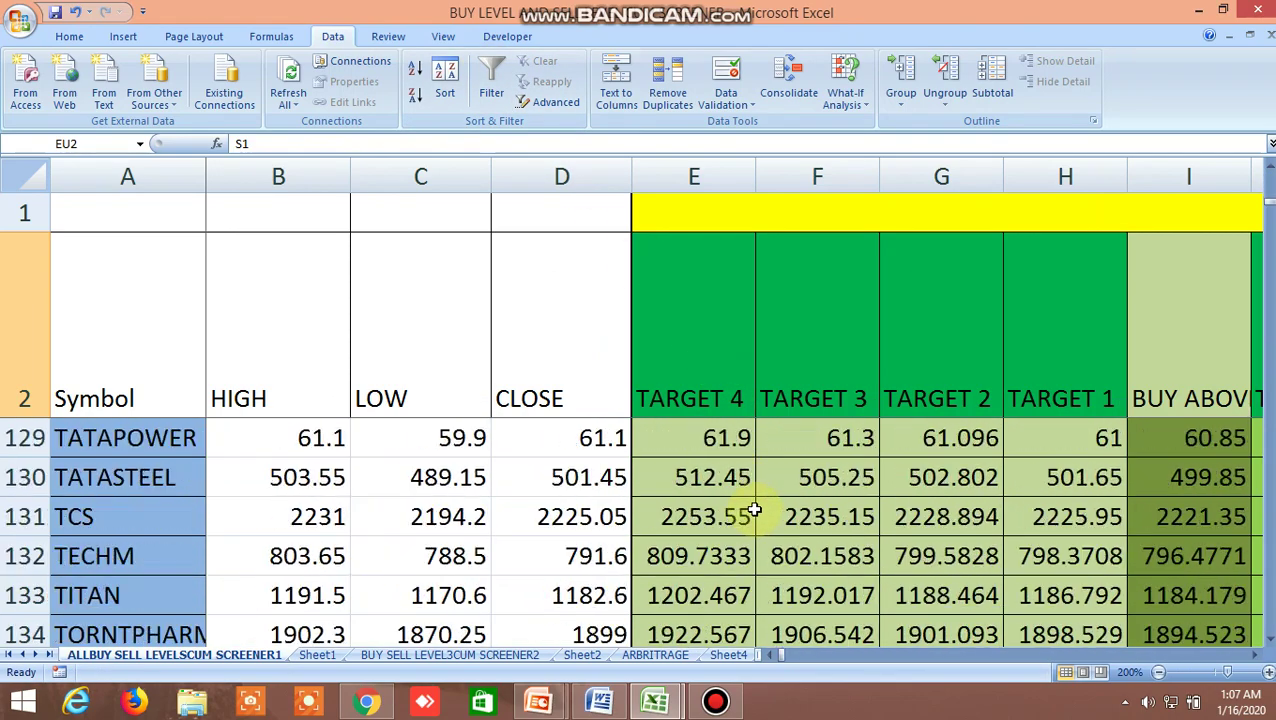
scroll(753, 510, down, 9)
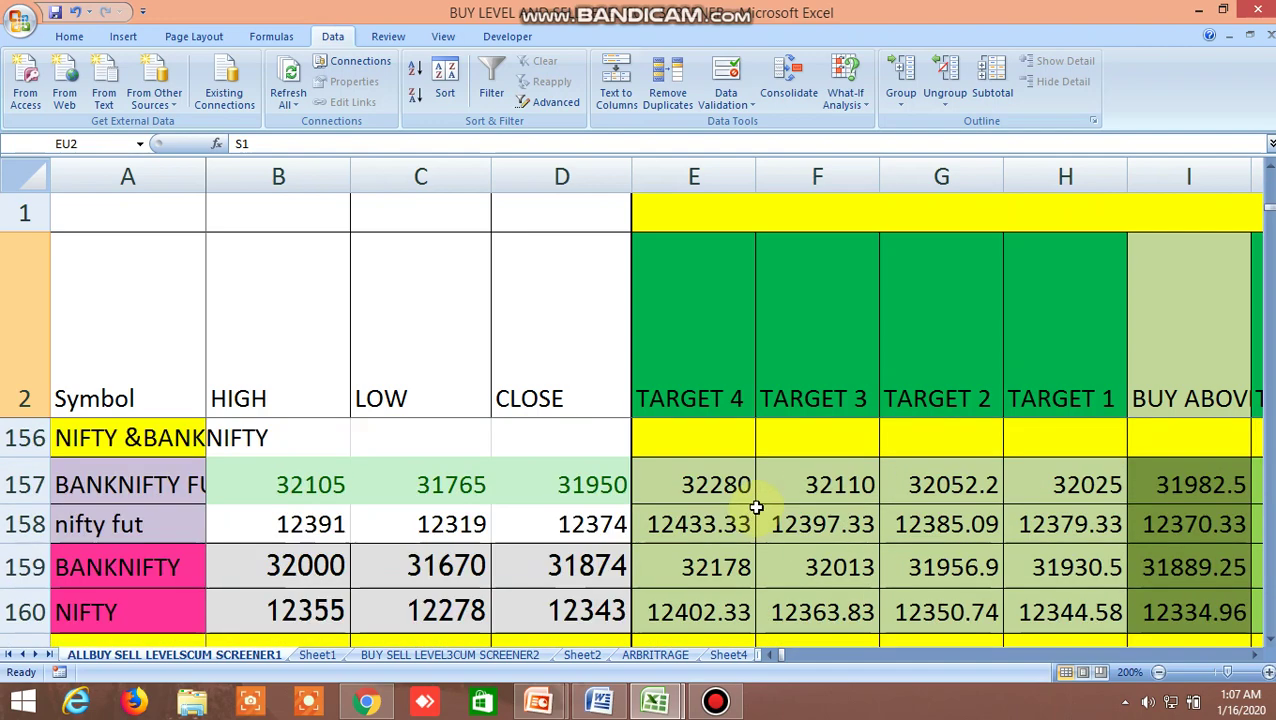
click(1270, 642)
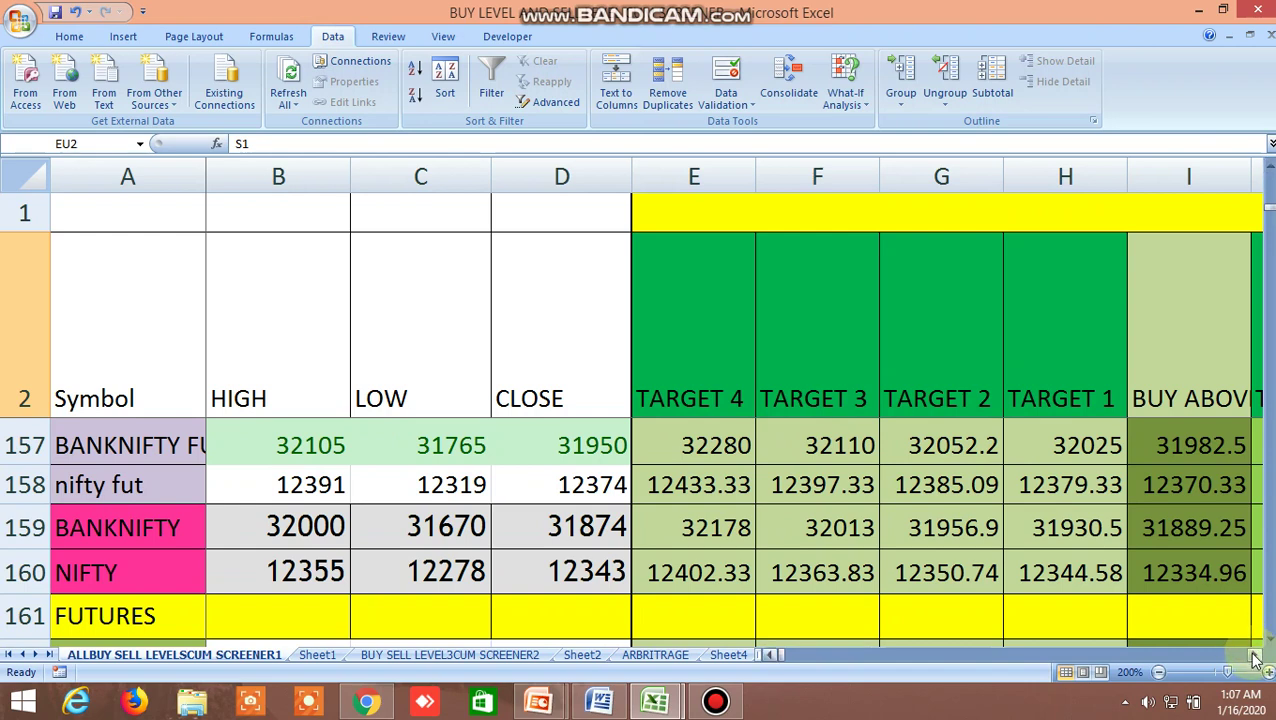
click(1255, 656)
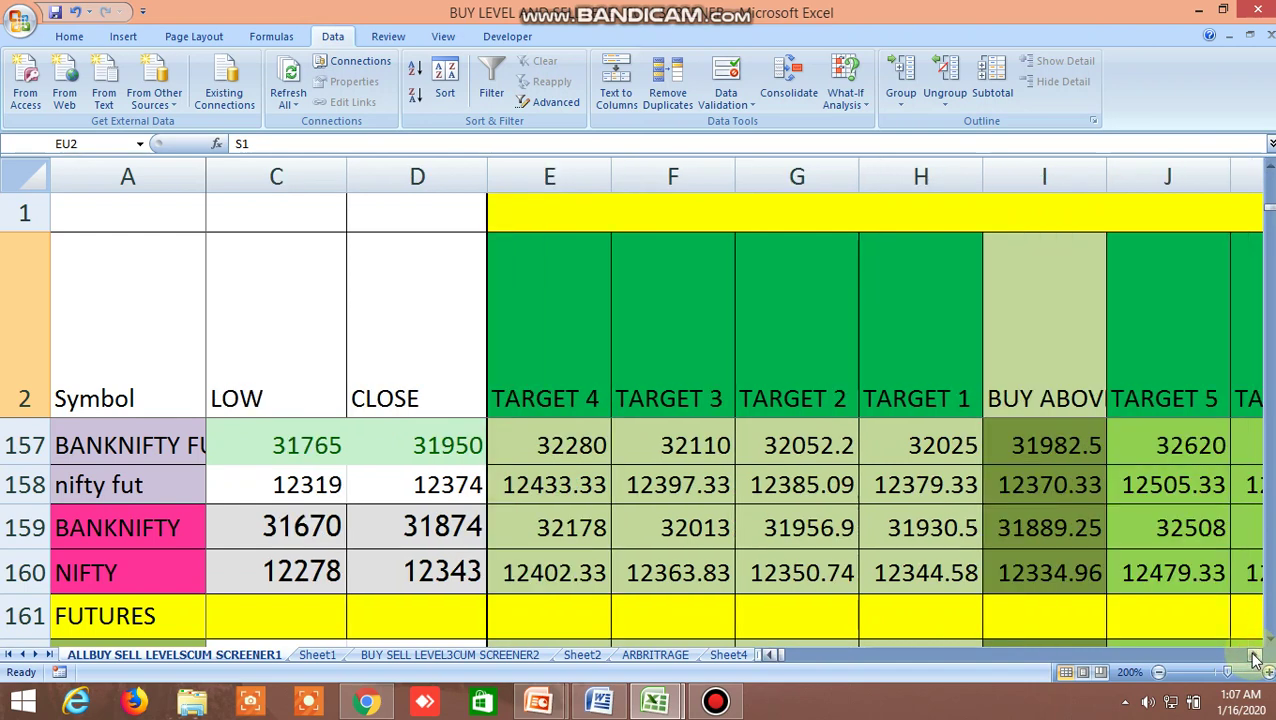
click(1255, 656)
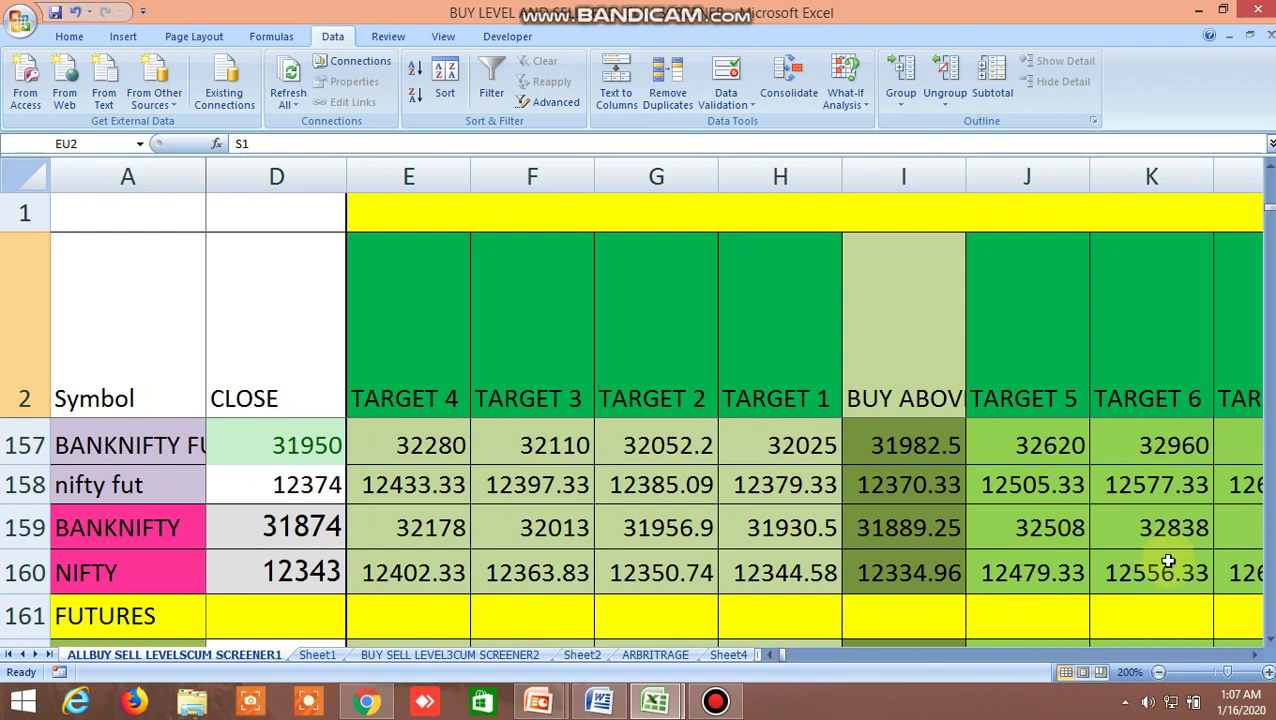
right_click(1258, 658)
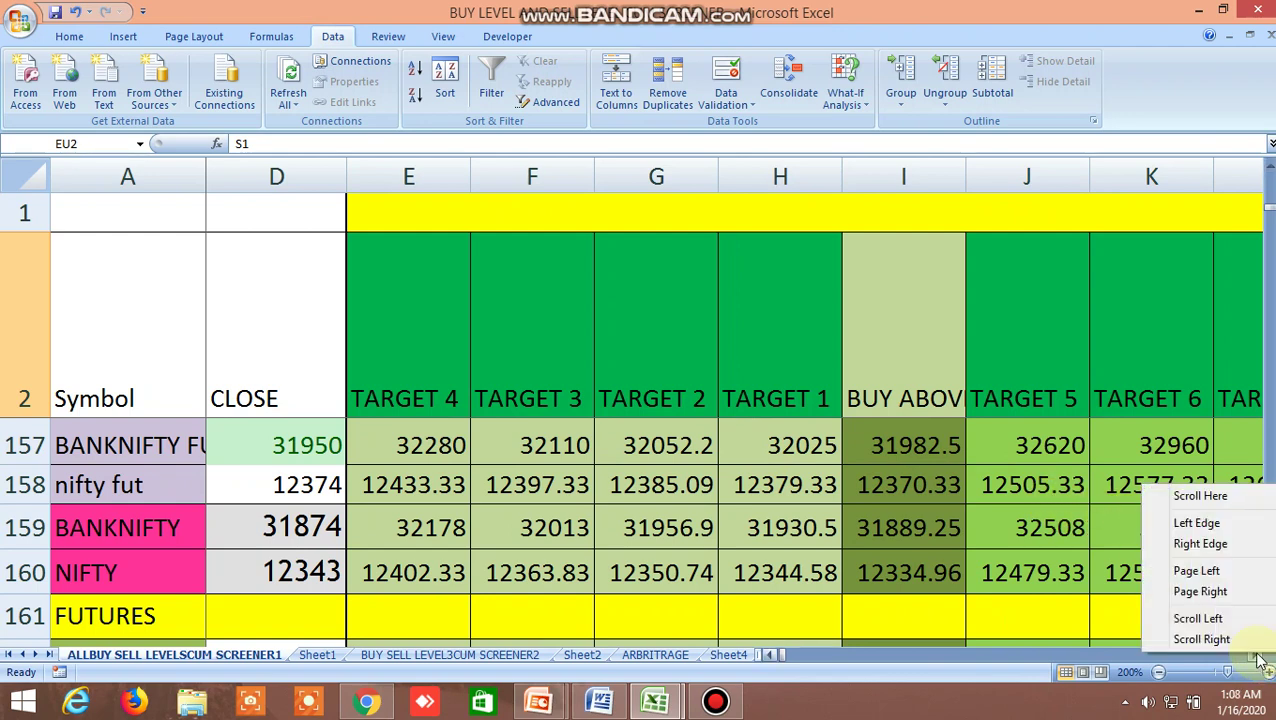
click(947, 524)
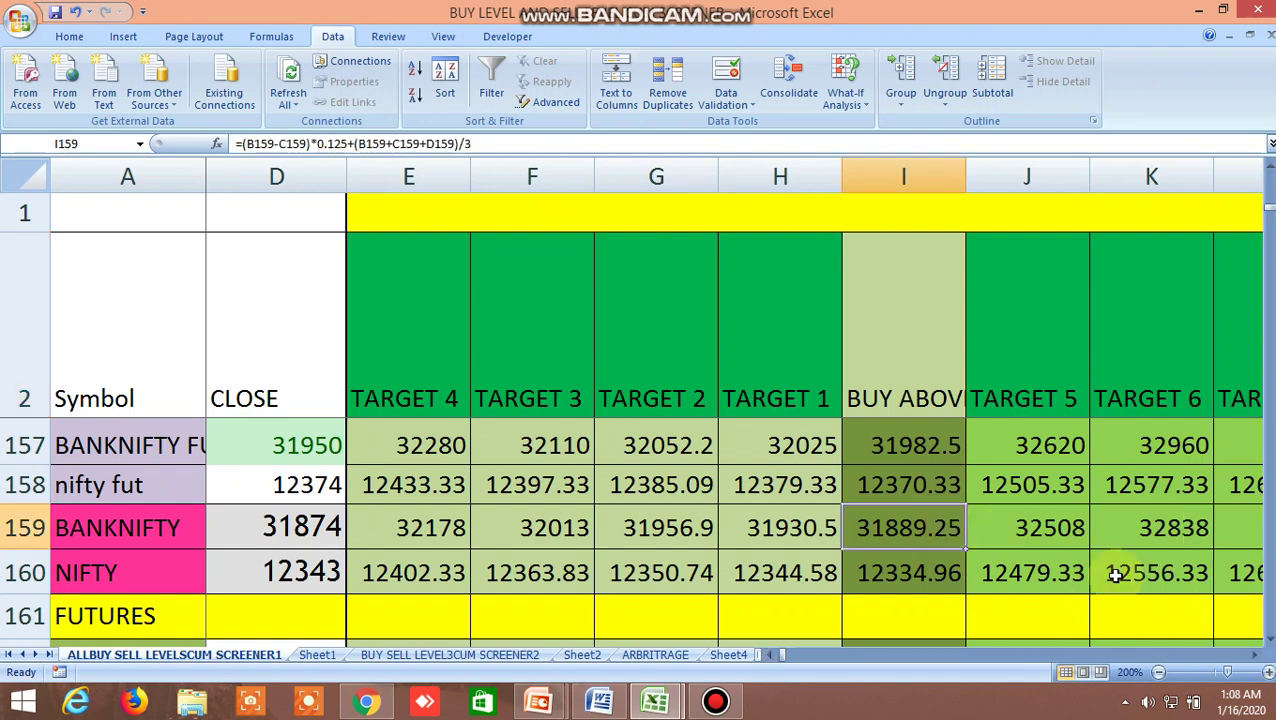
click(1256, 657)
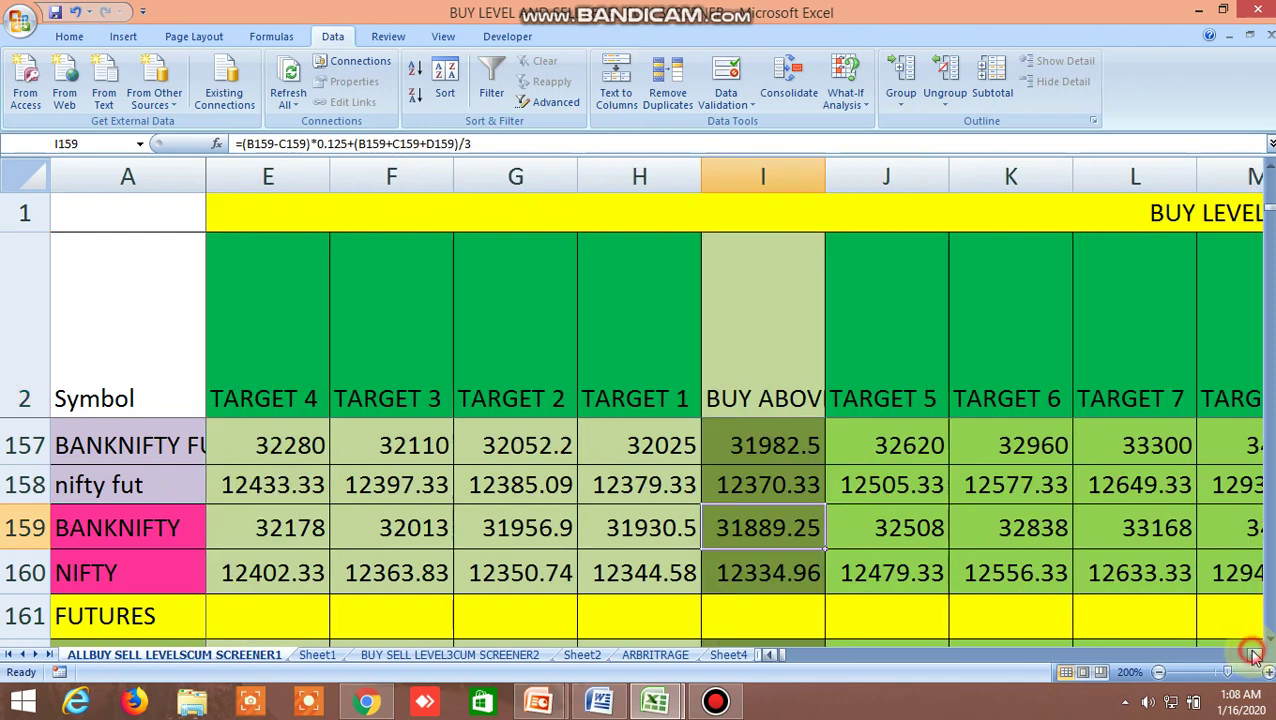
click(1045, 625)
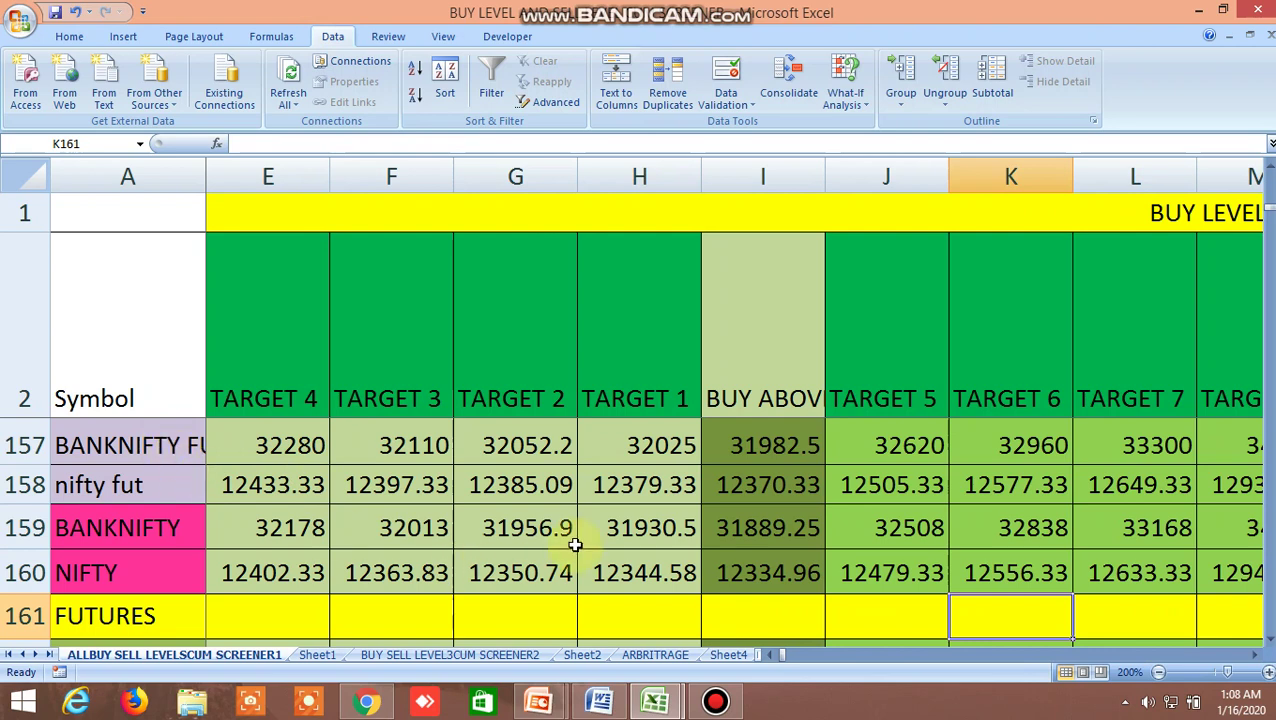
Step: Examine the sell targets, sell-below and LTP versus target columns of BUY LEVEL AND SELL LEVELS 1 for the NIFTY & BANKNIFTY rows
click(1256, 657)
click(1256, 657)
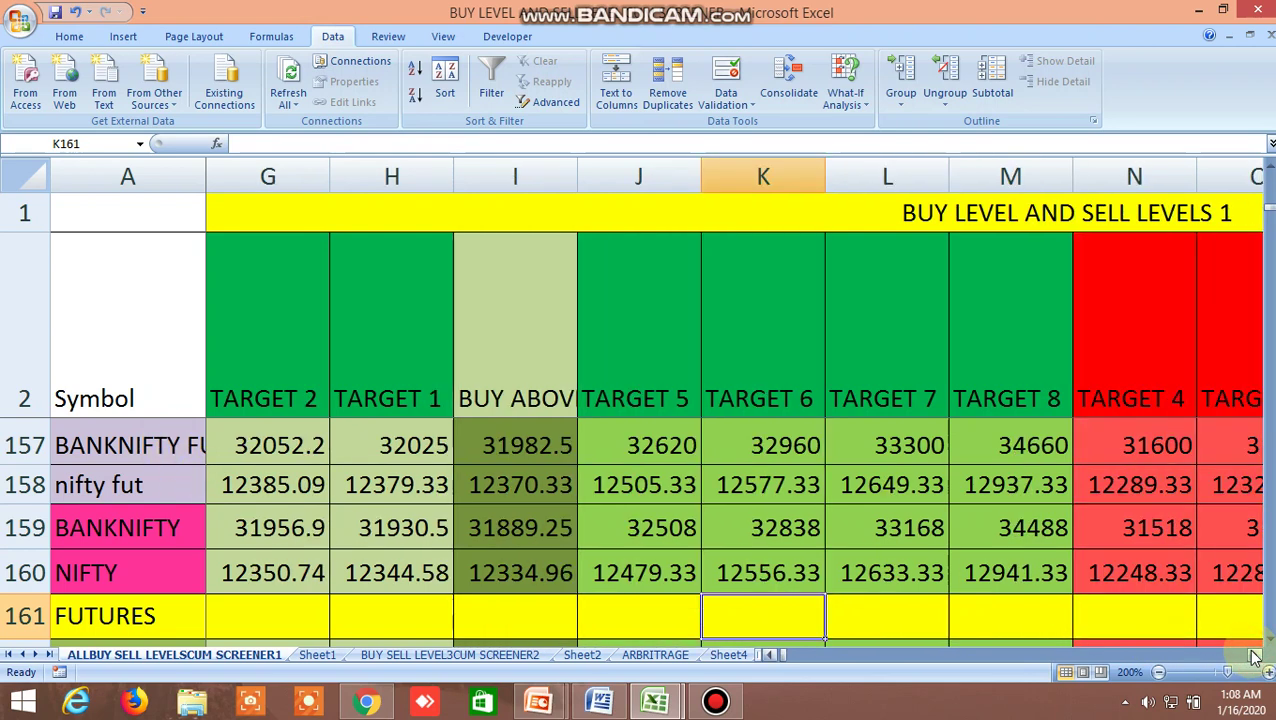
click(1256, 657)
click(1256, 657)
click(1256, 657)
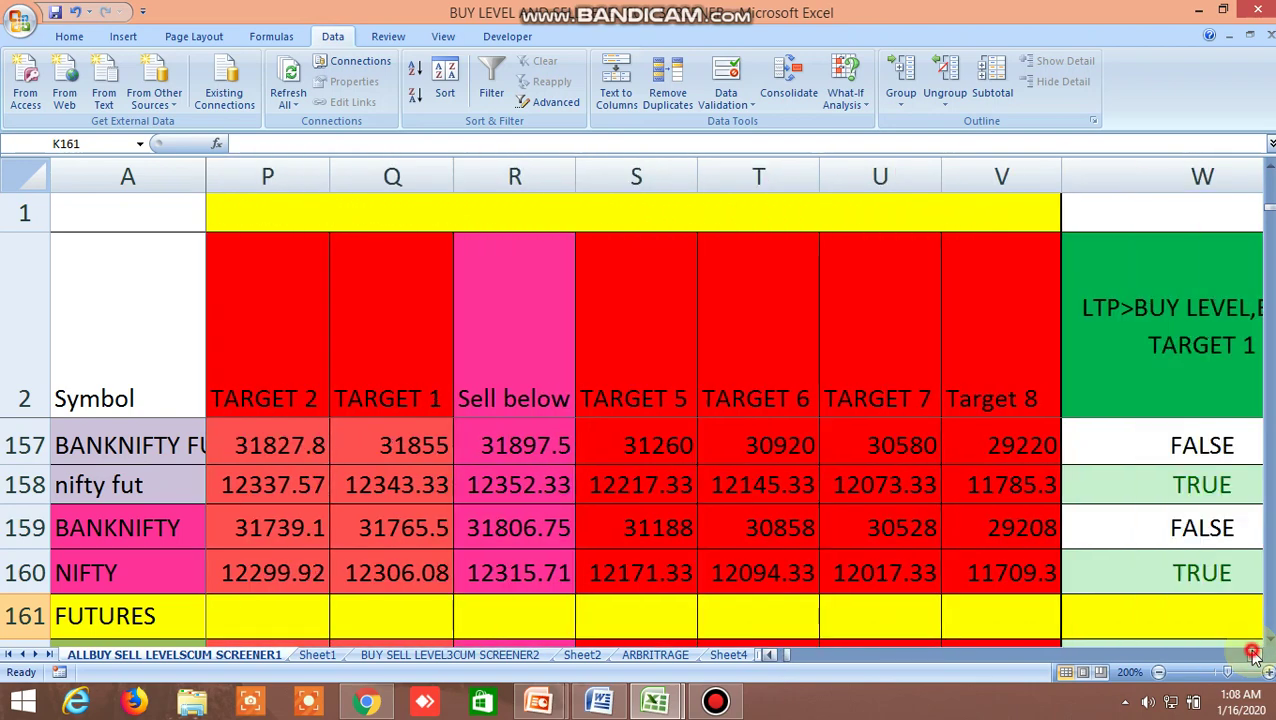
click(1256, 657)
click(1256, 657)
click(1256, 657)
click(1256, 657)
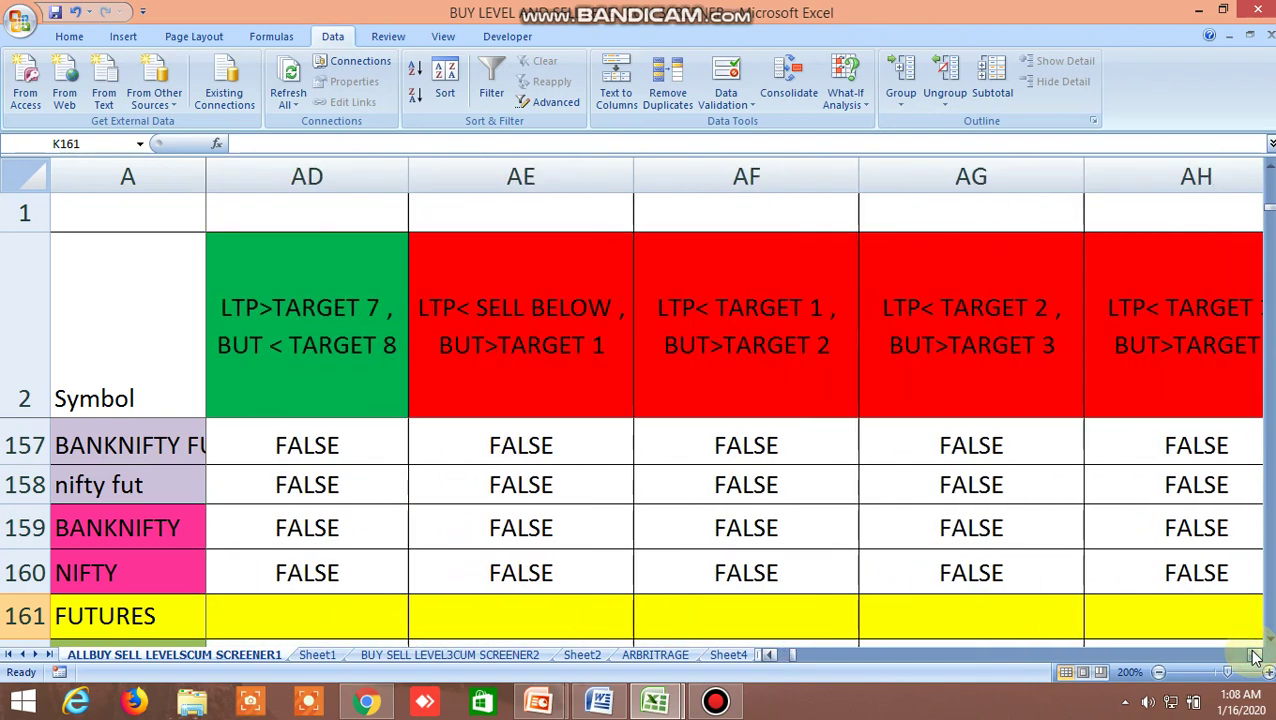
Step: Examine the NIFTY & BANKNIFTY rows from BUY LEVEL AND SELL LEVELS 2 through to the TIRONE LEVEL and linear regression columns
click(1256, 657)
click(1256, 657)
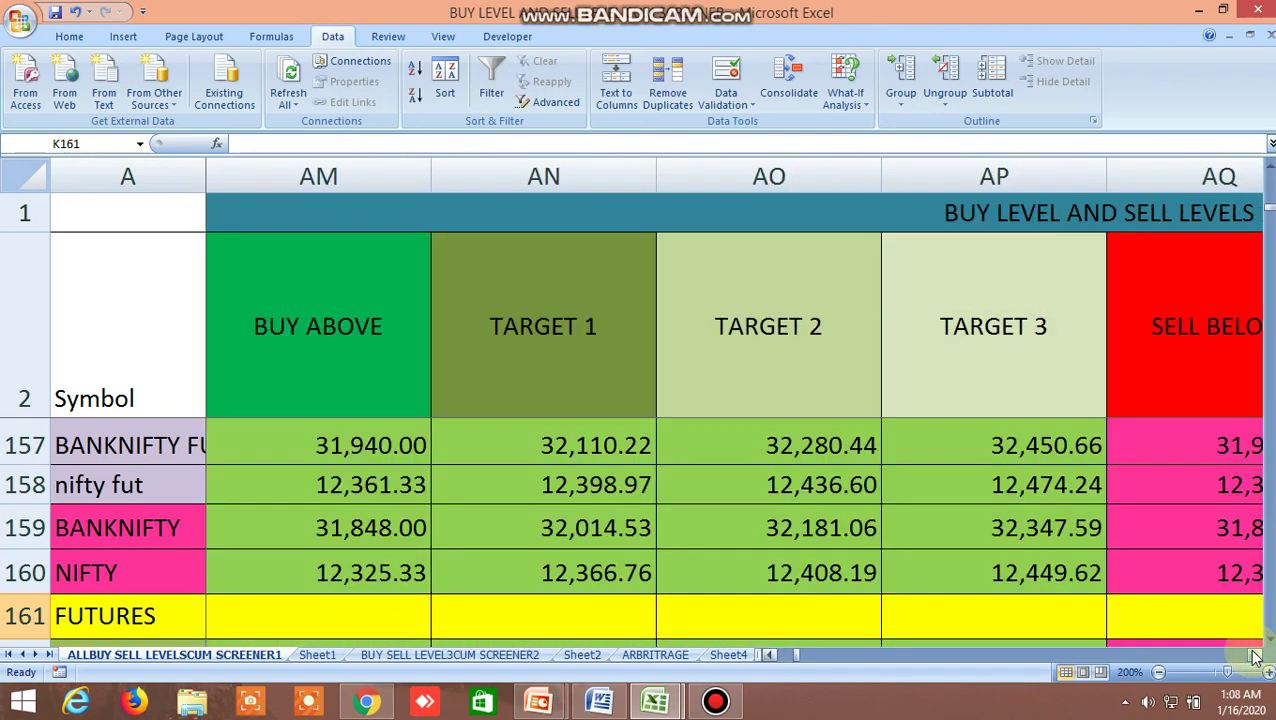
click(1256, 657)
click(1256, 657)
click(1256, 657)
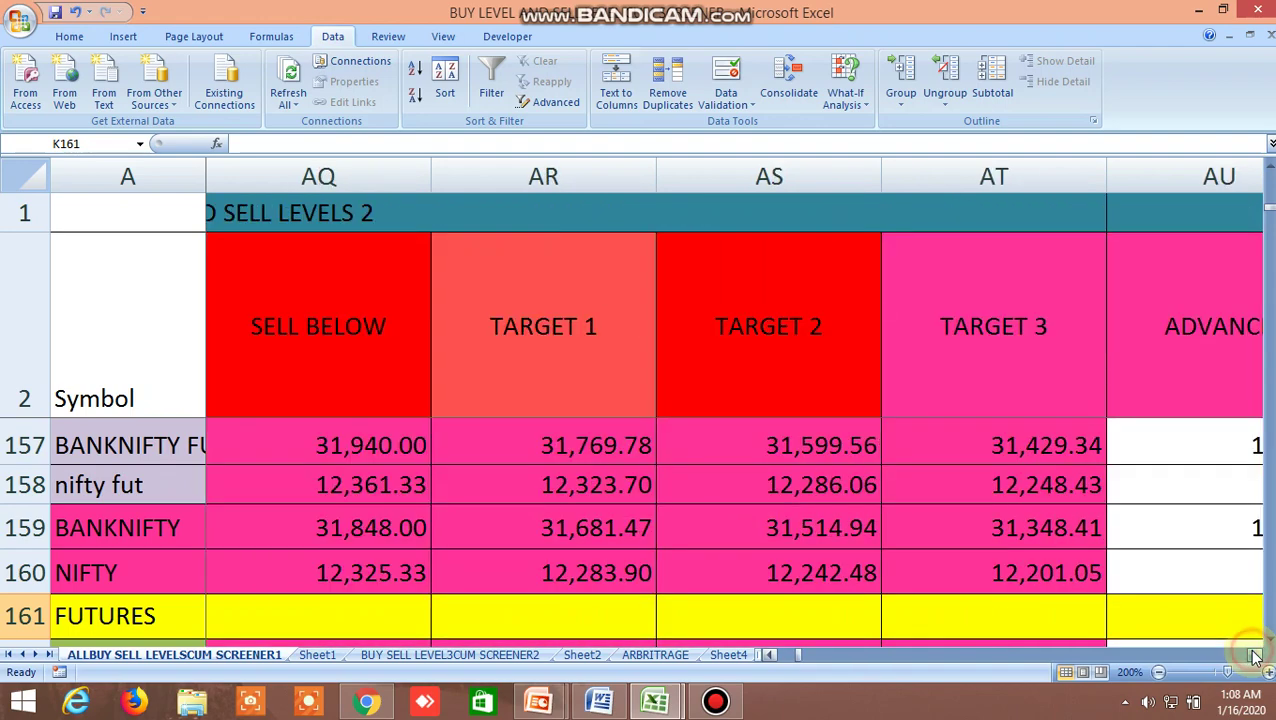
click(1256, 657)
click(1256, 657)
drag(1256, 657, 1256, 657)
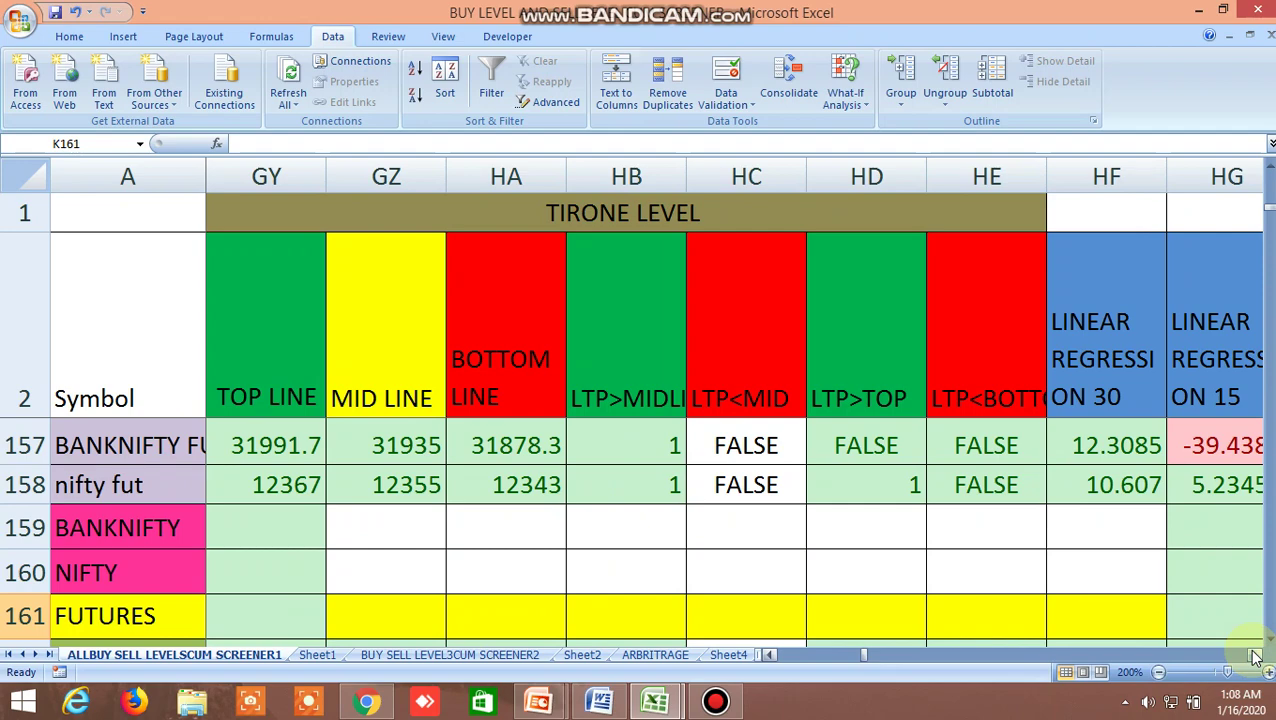
Step: Examine the COMMODITY rows, from CRUDEOIL to NATURAL GAS, from the price columns across to the TIRONE LEVEL section
drag(868, 660, 782, 658)
scroll(712, 528, up, 3)
scroll(712, 528, up, 1)
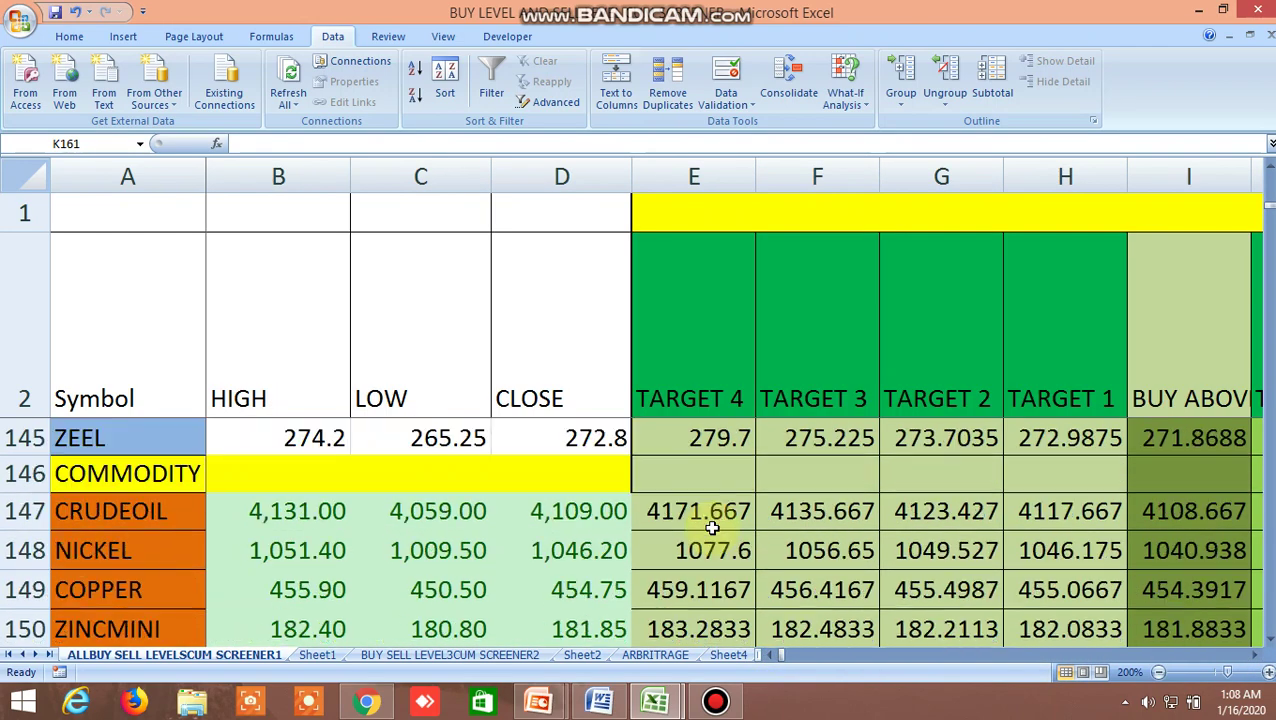
click(1270, 643)
click(1270, 643)
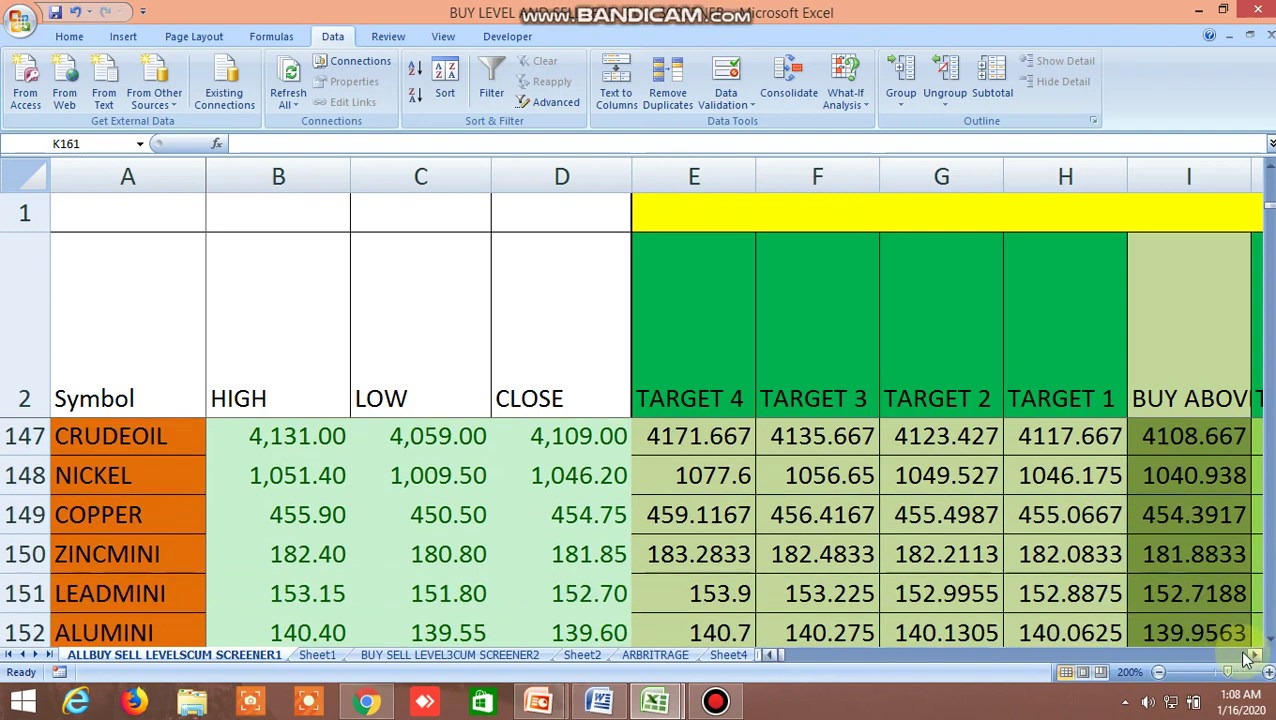
drag(1250, 657, 1258, 657)
drag(870, 662, 775, 658)
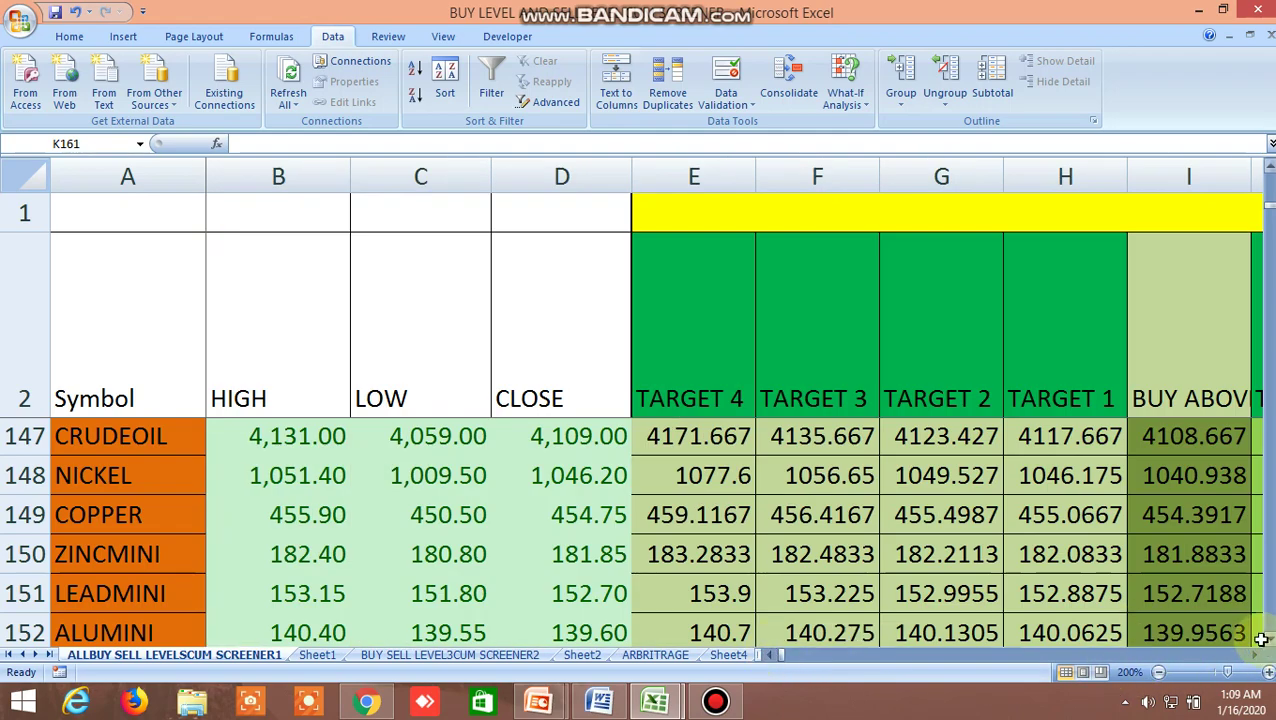
drag(1268, 641, 1258, 657)
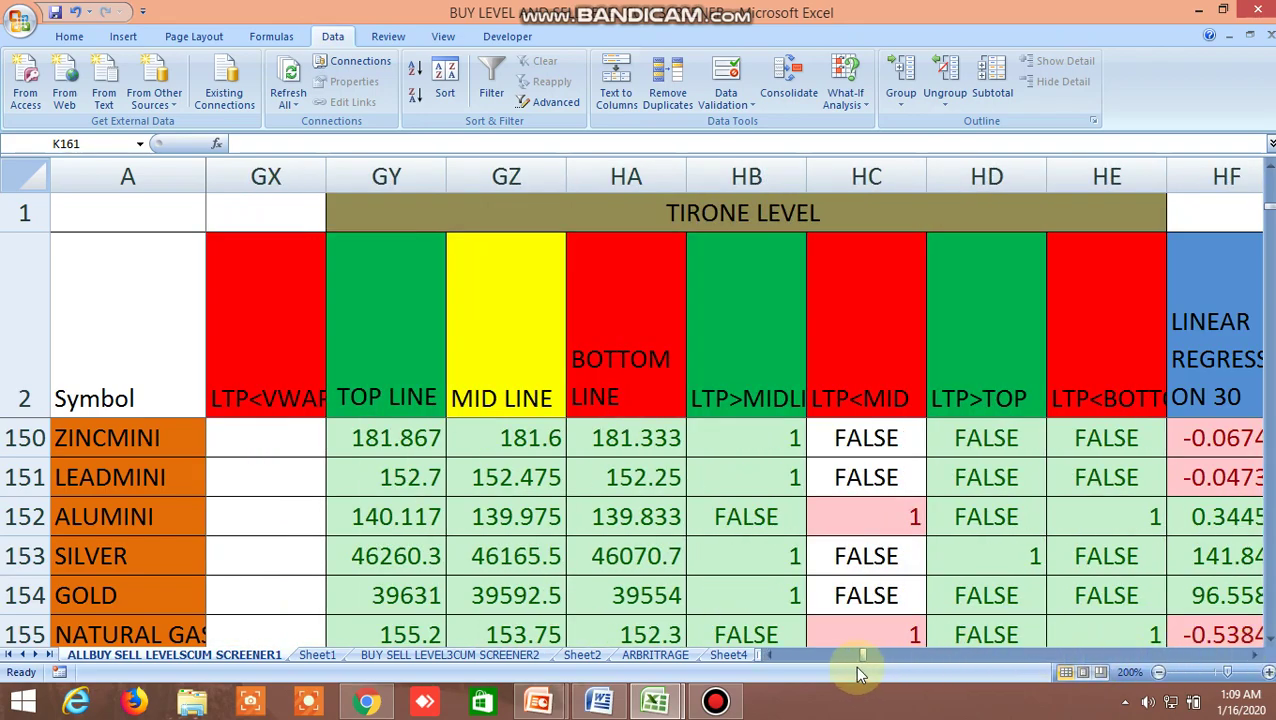
Step: Examine the FUTURES stock rows from the first columns across to the sell targets and LTP comparison columns
drag(864, 657, 769, 650)
scroll(768, 575, down, 4)
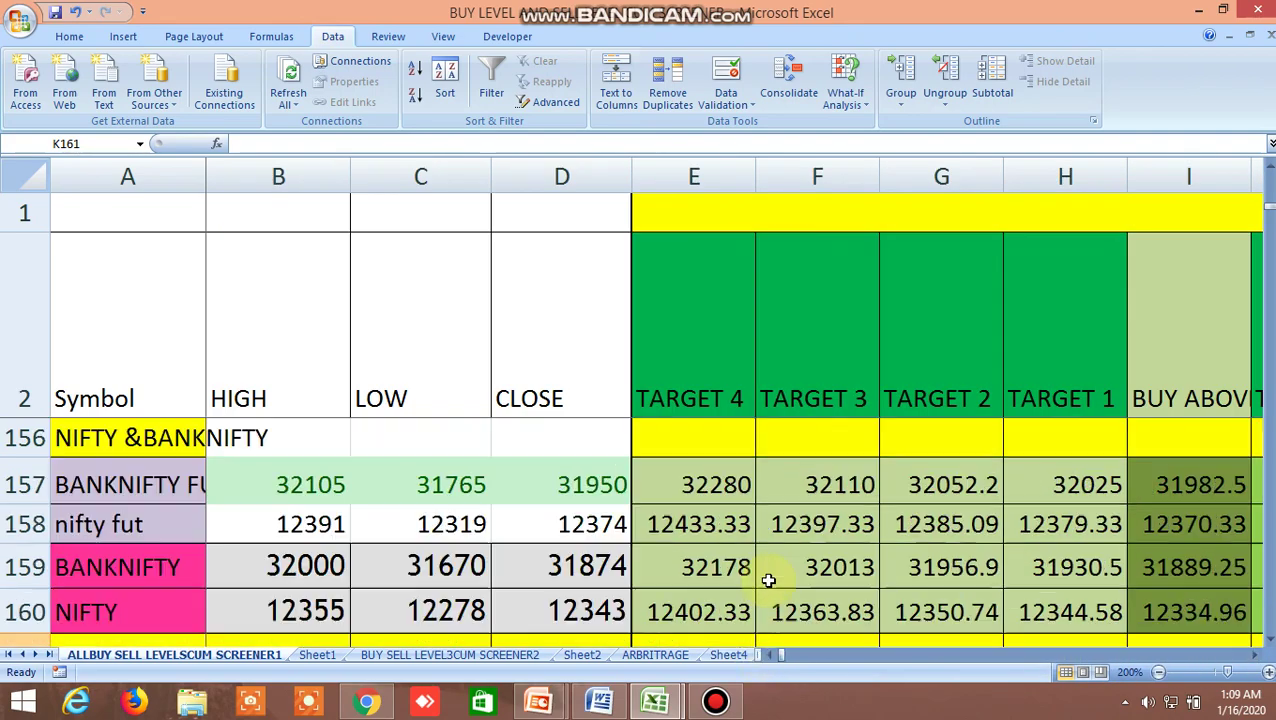
scroll(768, 580, down, 4)
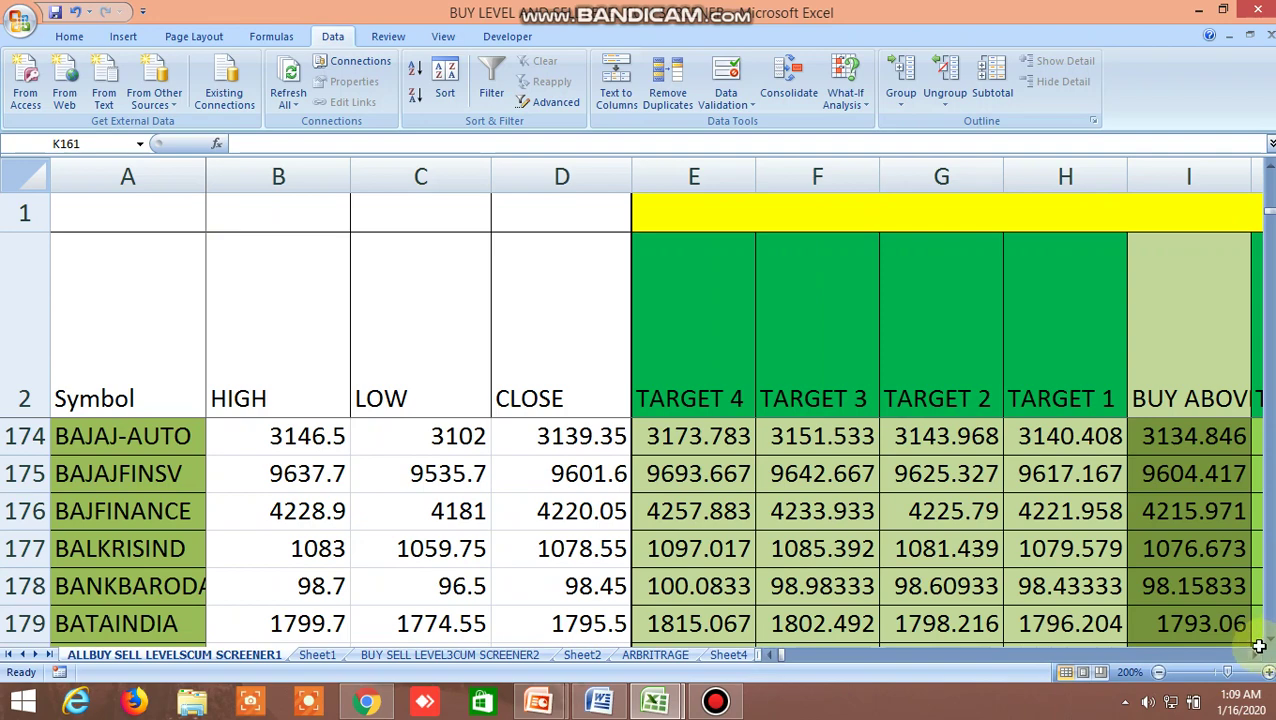
drag(1258, 657, 1258, 657)
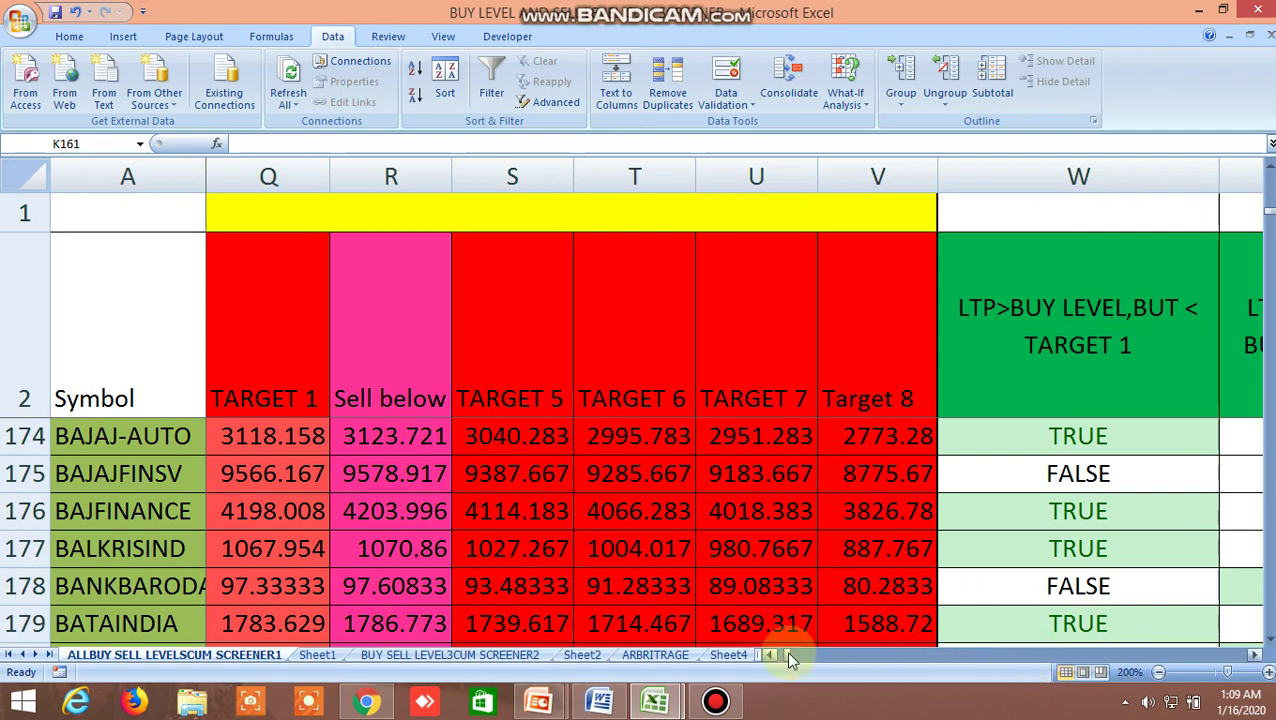
drag(786, 650, 1022, 670)
Step: Open the BUY SELL LEVEL3CUM SCREENER2 sheet and examine its 100 MA and 100 EMA columns up to the first symbol
click(504, 656)
scroll(980, 560, up, 6)
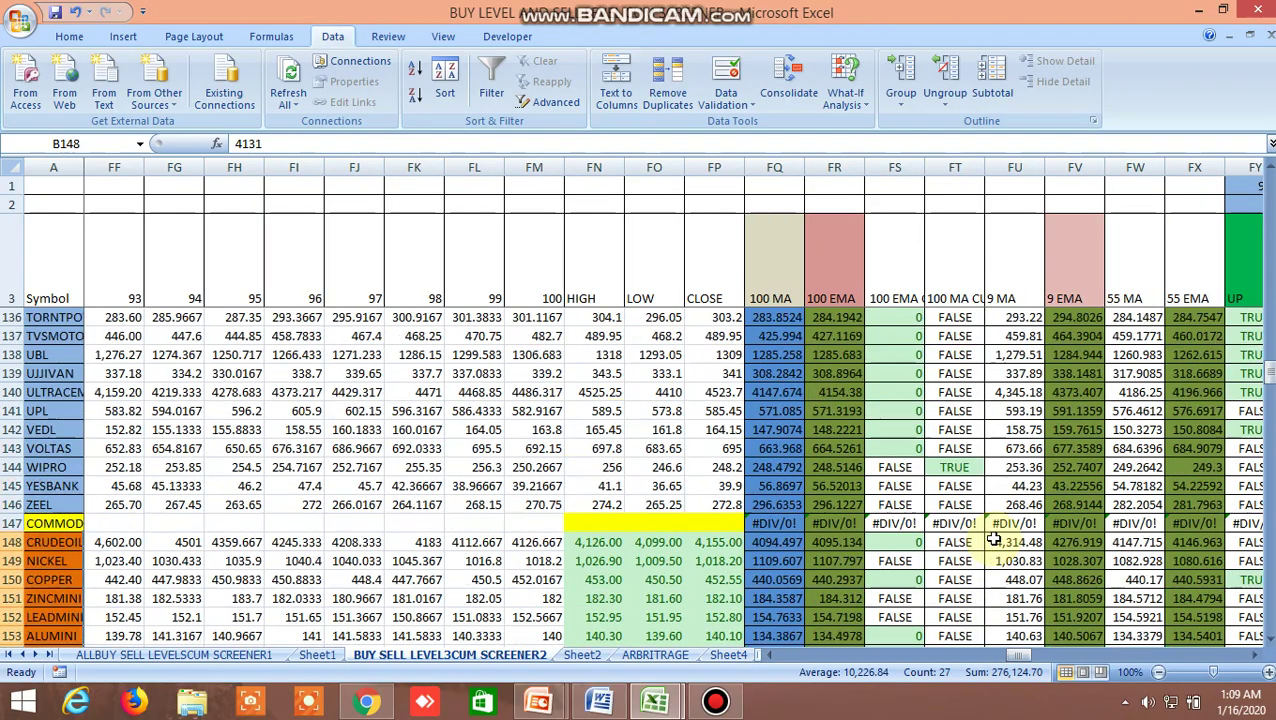
scroll(976, 503, up, 20)
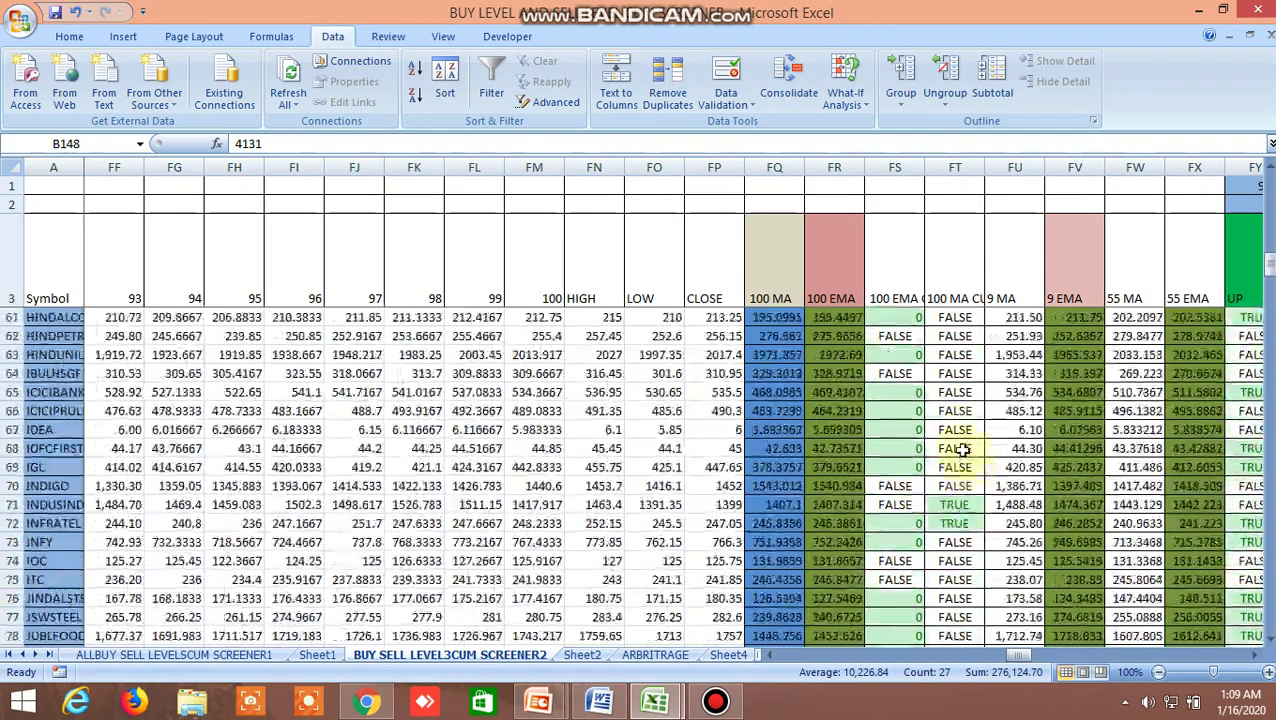
scroll(957, 435, up, 13)
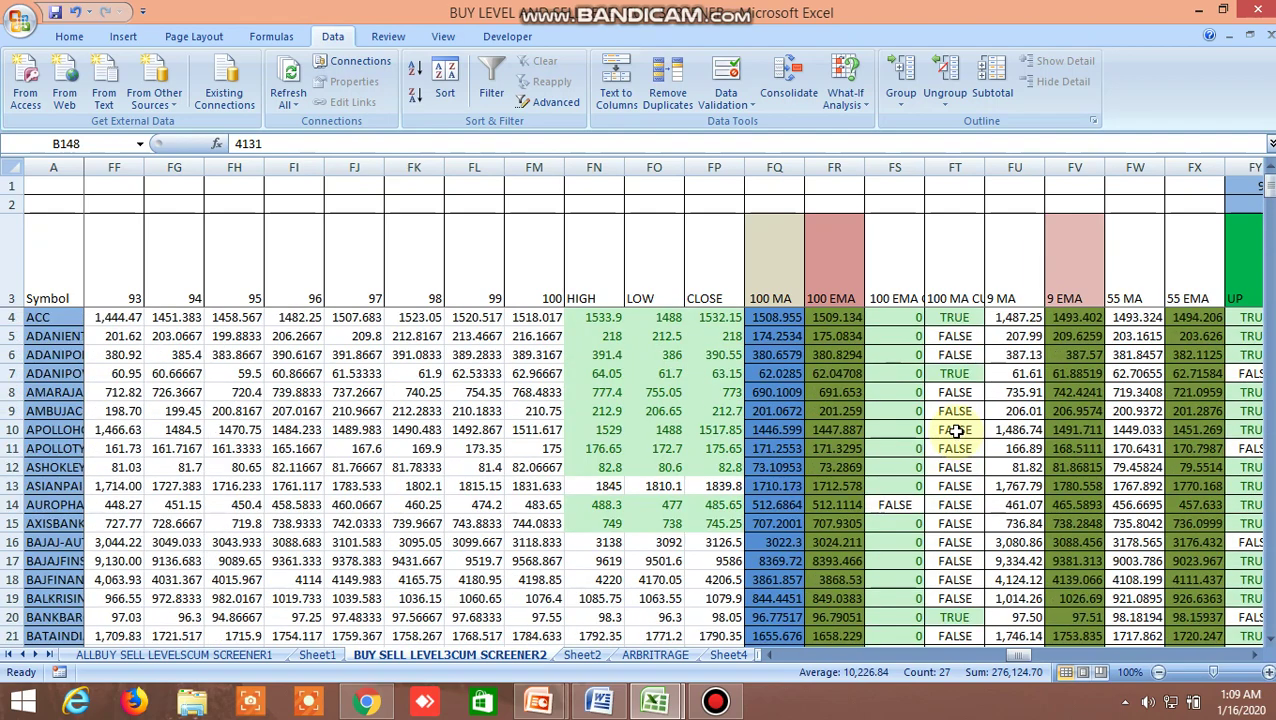
Step: Inspect the ACC row's 100 MA crossover formula and the HIGH and LOW values it uses
click(957, 318)
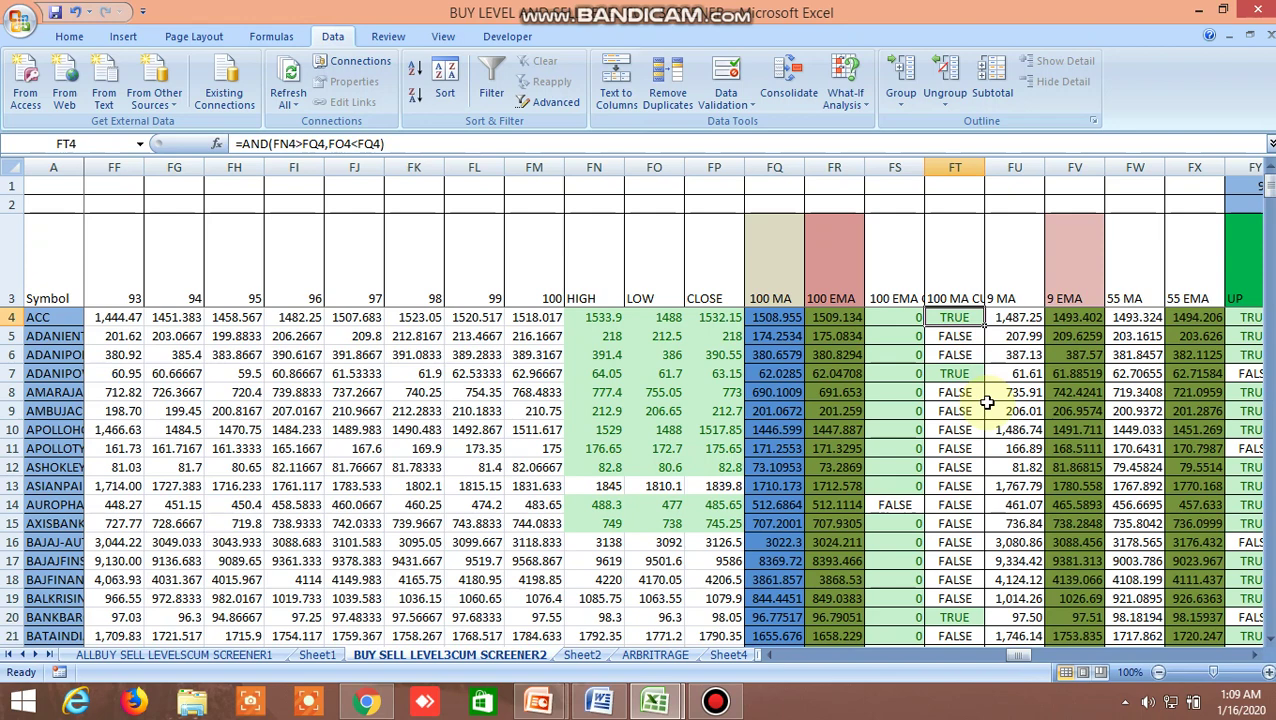
click(601, 318)
click(652, 318)
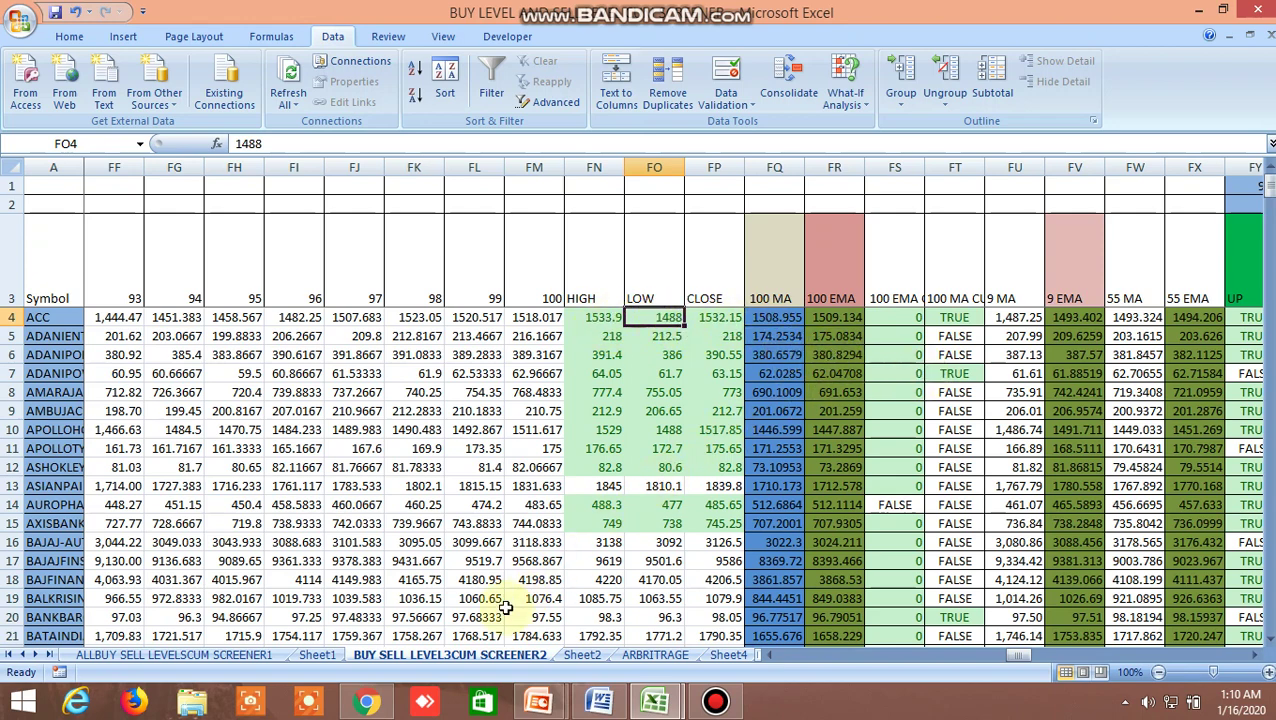
Step: Switch to the Kite chart in Chrome, search for ACC and open its NSE chart to check the latest candle
click(390, 652)
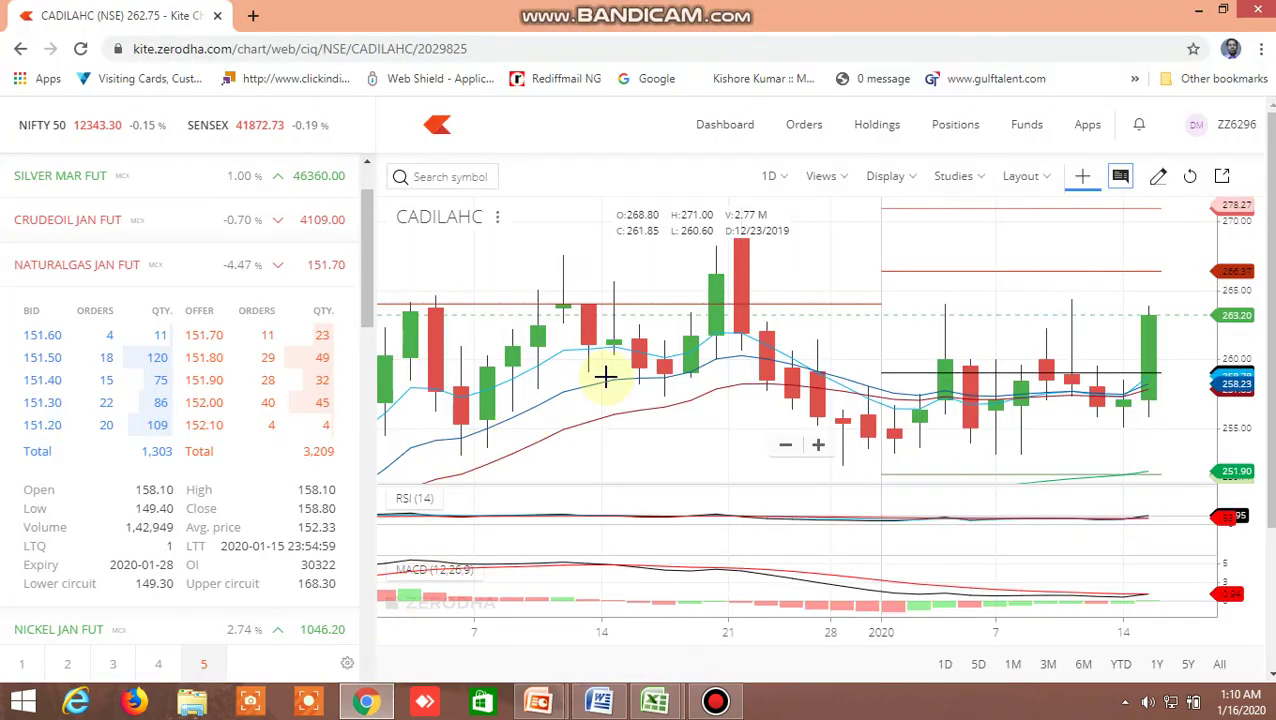
click(464, 182)
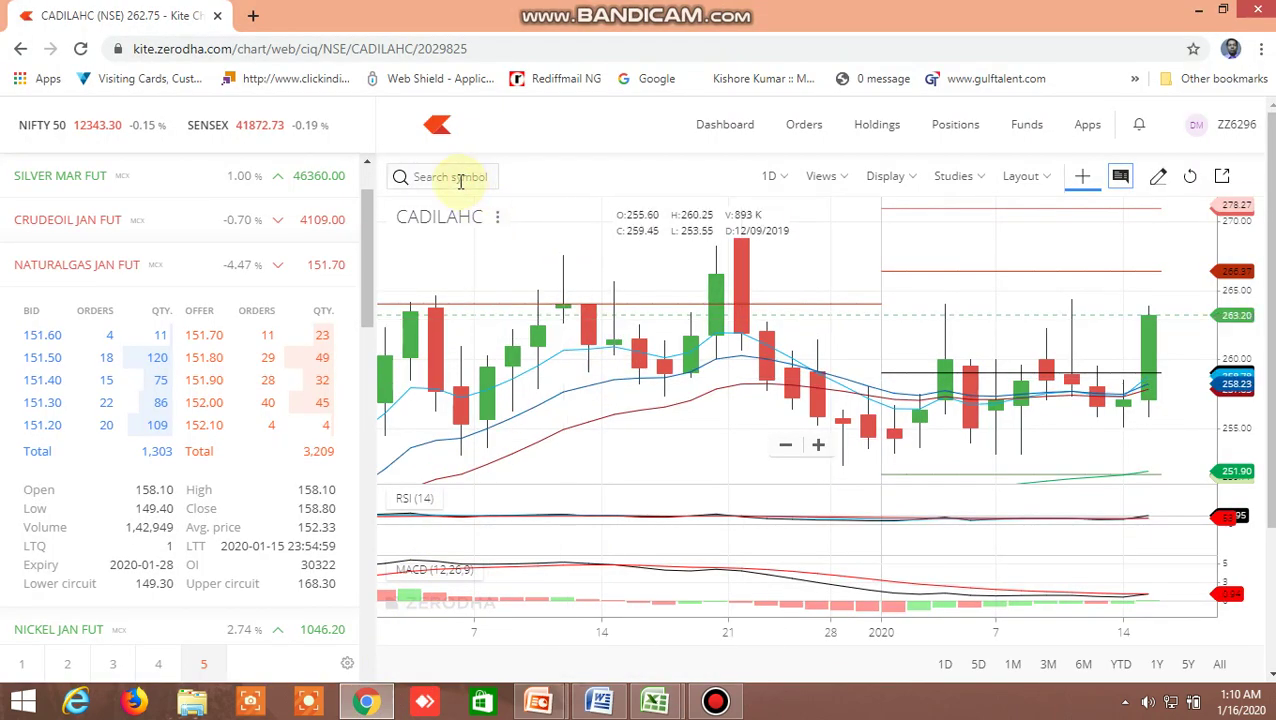
click(450, 176)
click(441, 176)
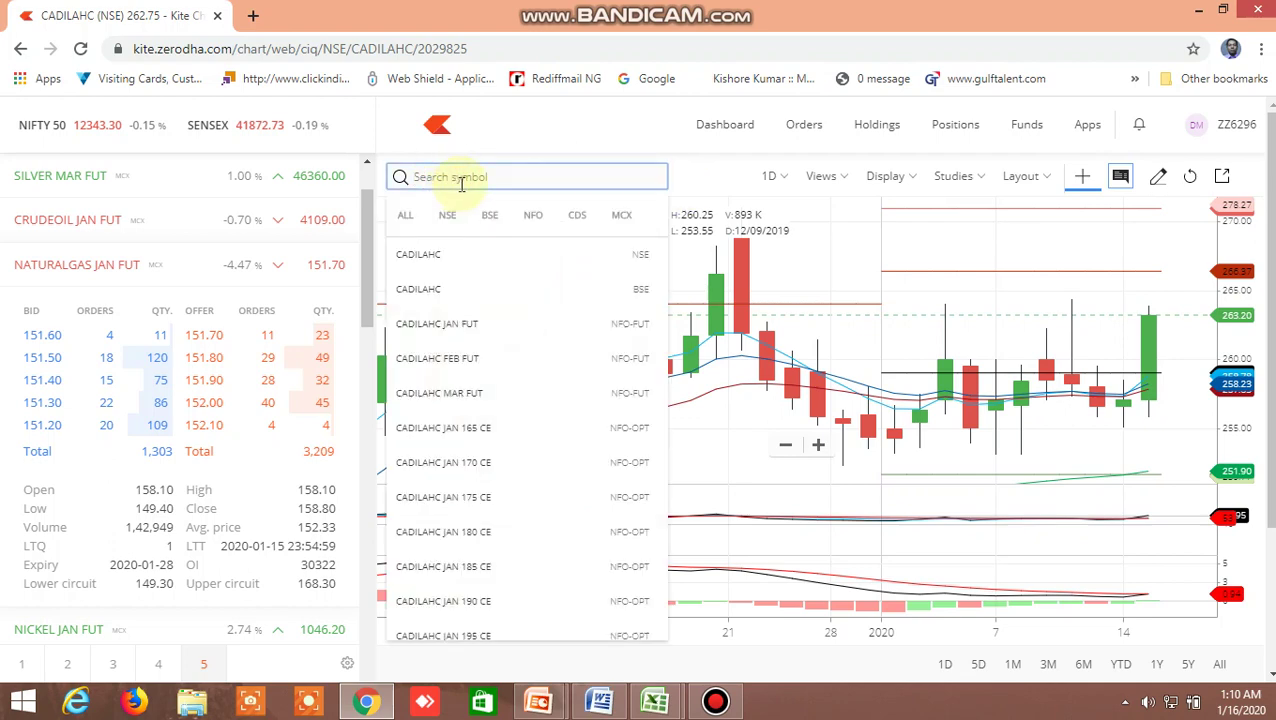
text(ACC)
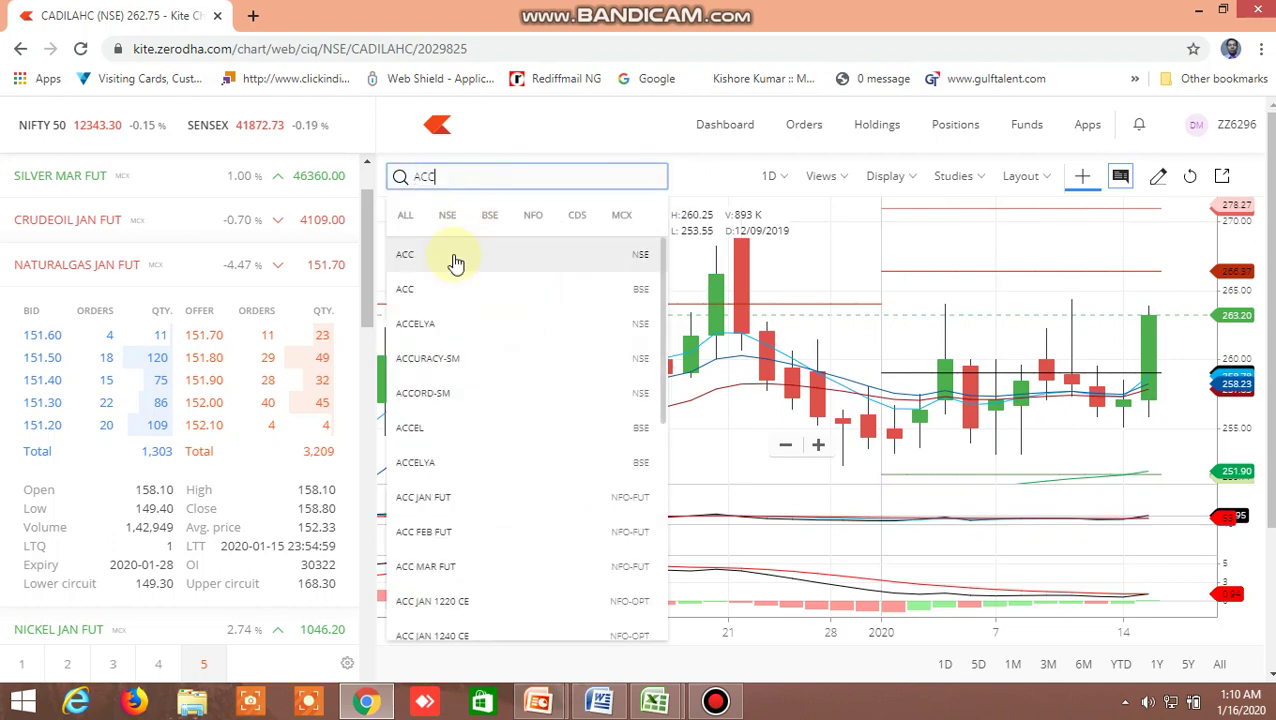
click(436, 258)
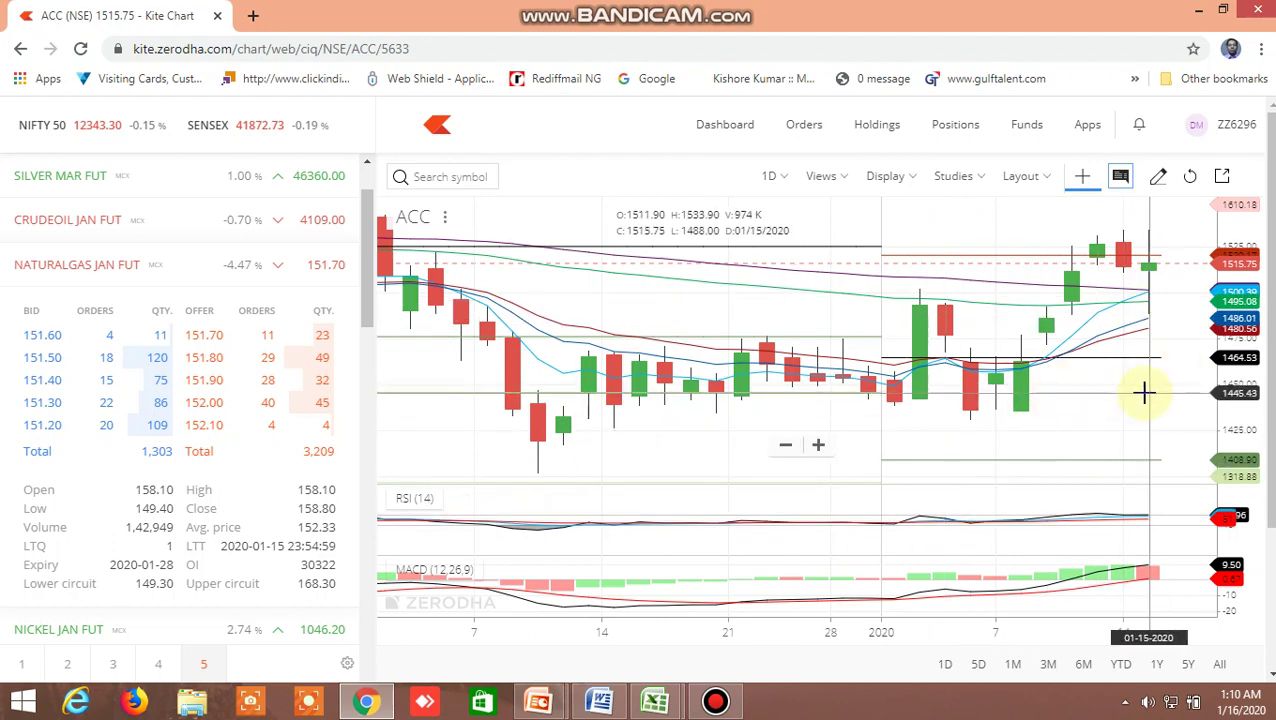
Step: Switch back to the BUY SELL LEVEL3CUM SCREENER2 sheet in Excel and examine the 100 MA crossover column for further symbols
mouse_move(655, 700)
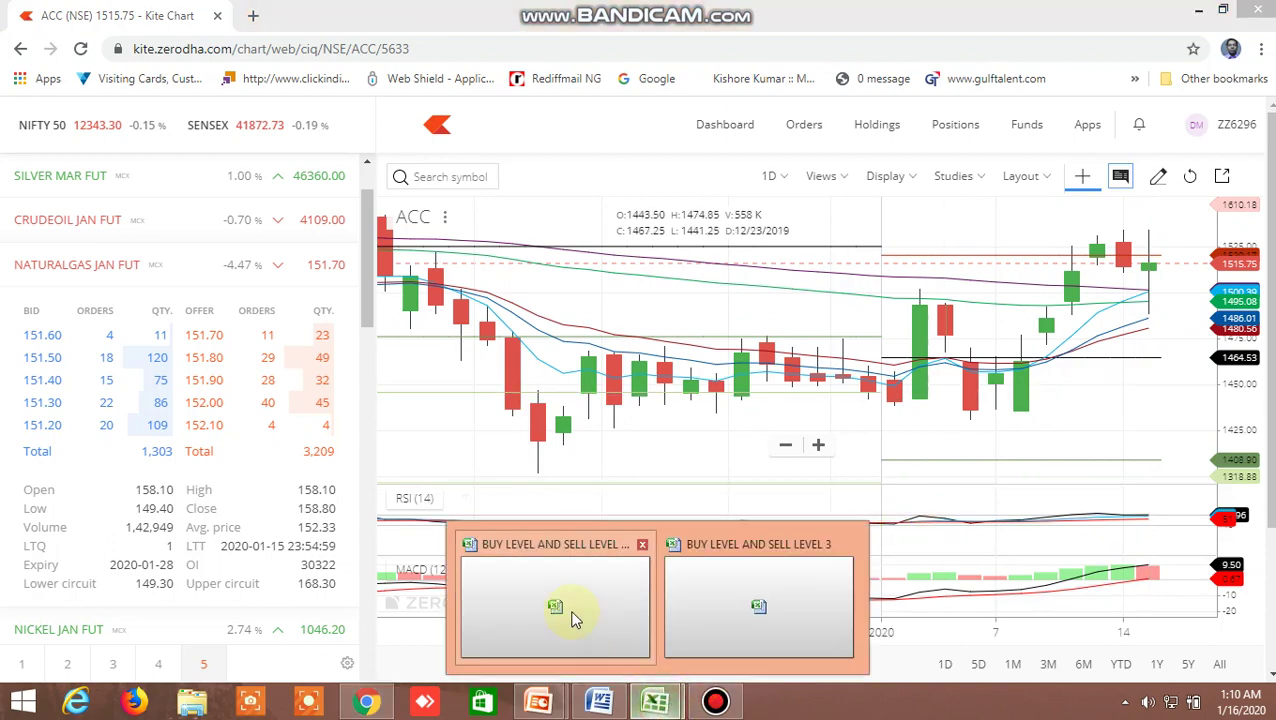
click(557, 609)
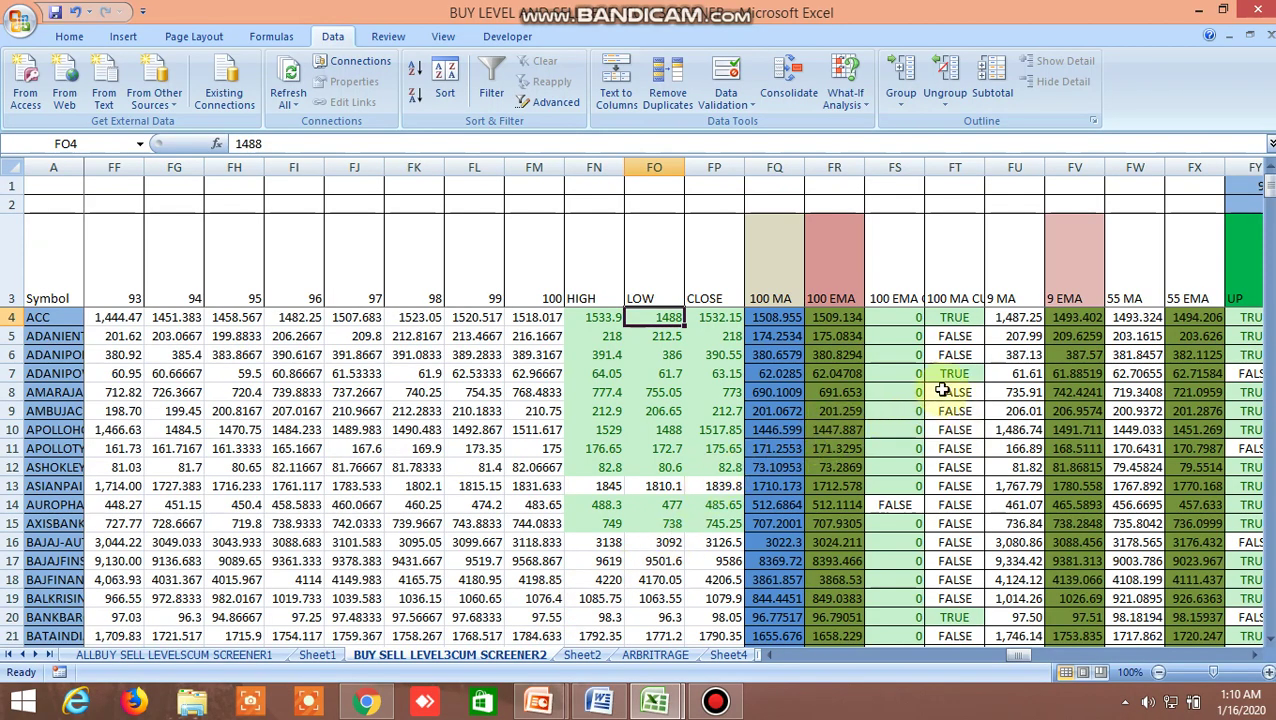
scroll(975, 450, down, 4)
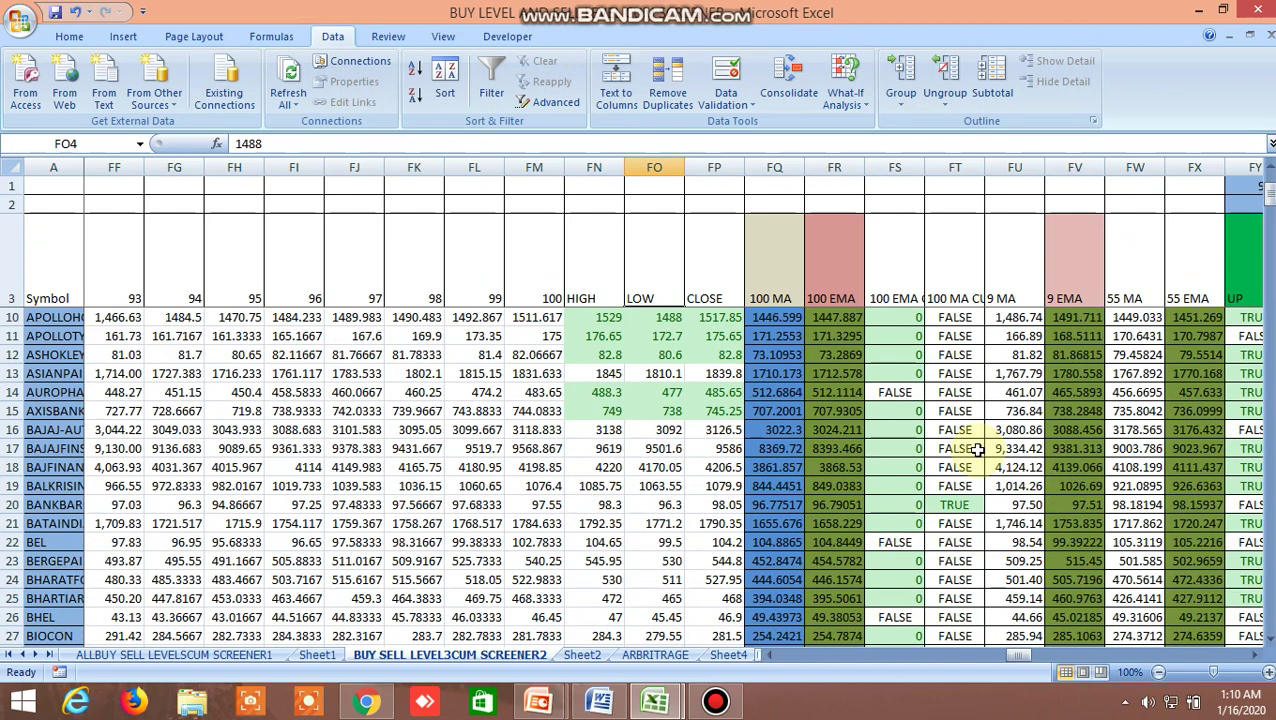
scroll(970, 405, down, 1)
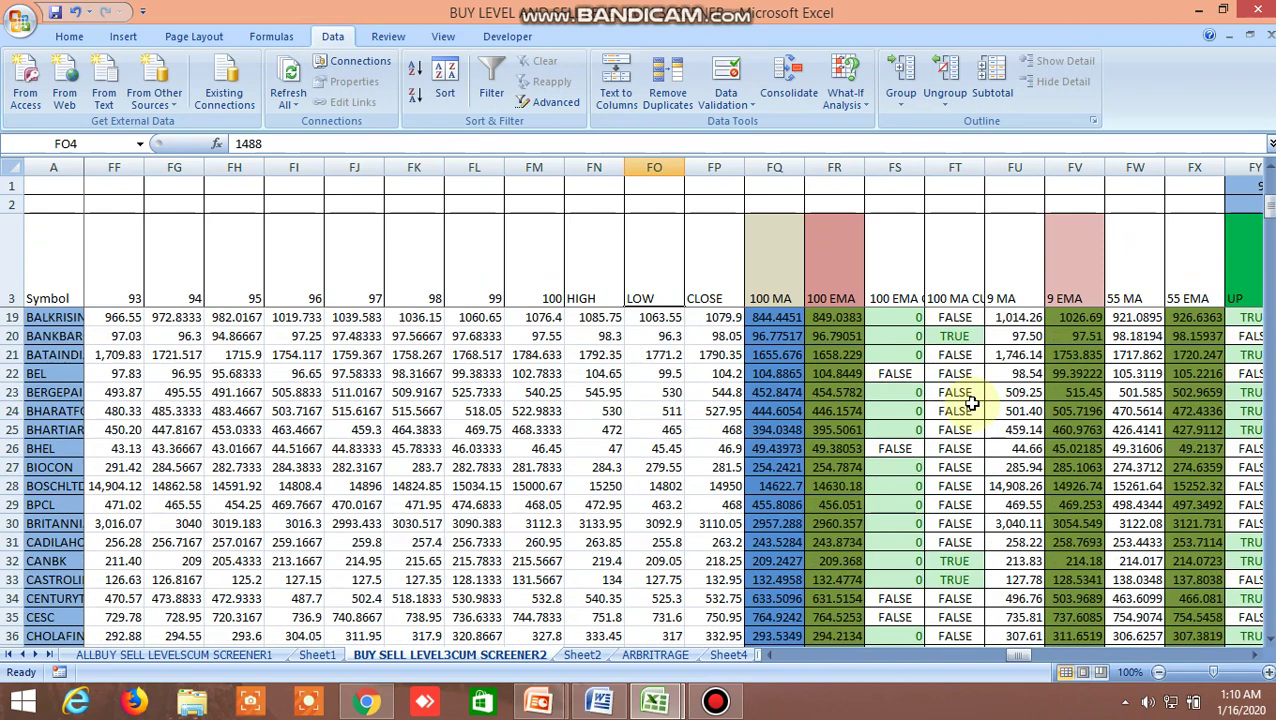
Step: Open the INSIDE THE BAR WITH NR7 sheet and bring up its first columns at the first symbol, ACC
click(724, 656)
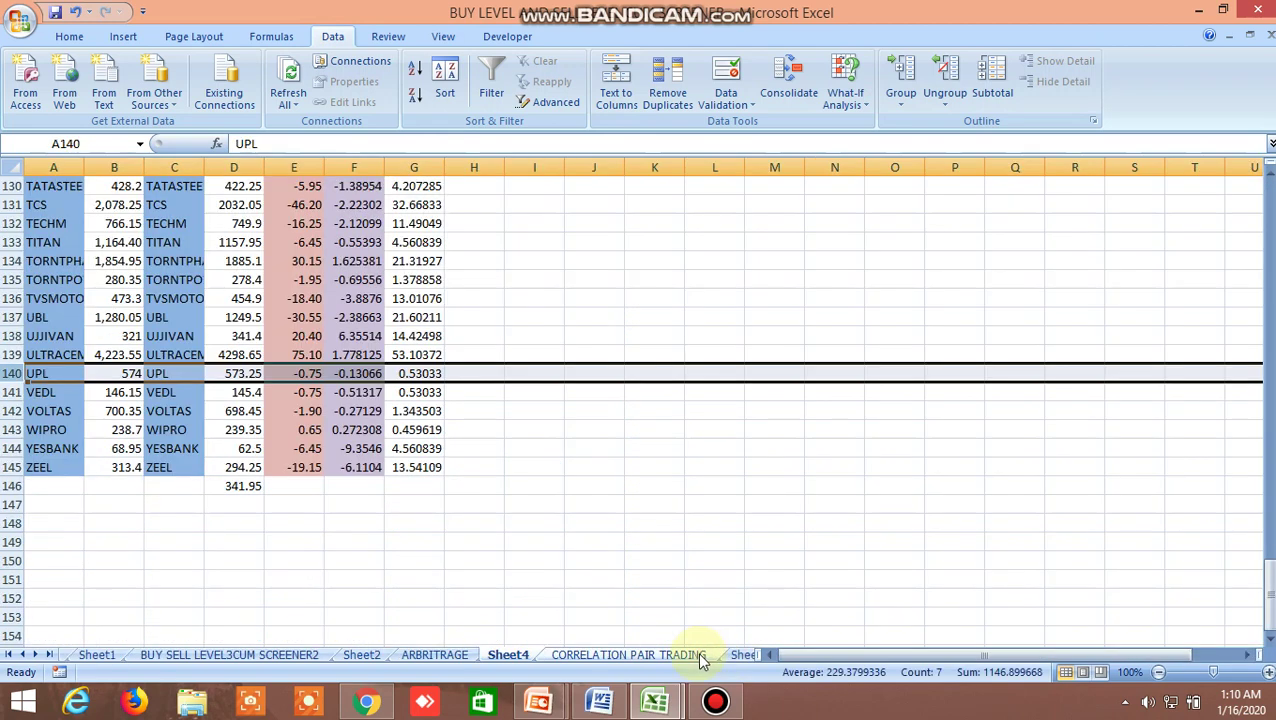
click(738, 656)
click(744, 656)
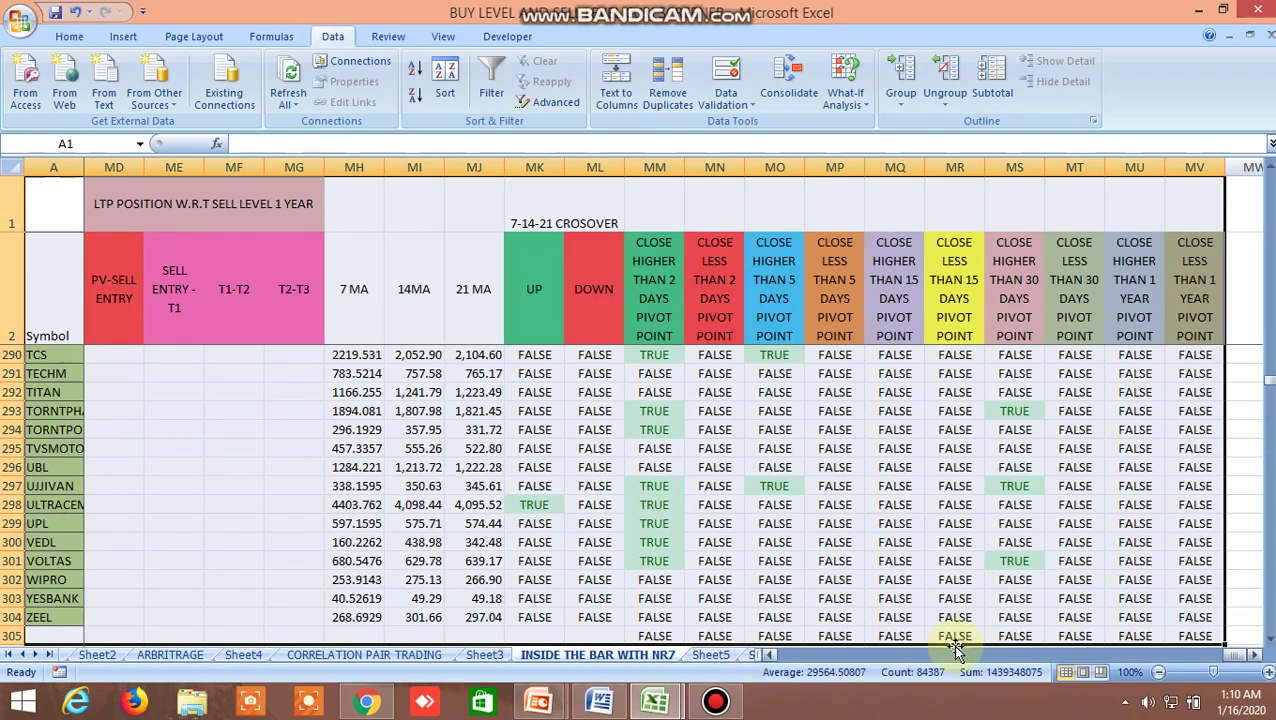
drag(1238, 656, 780, 660)
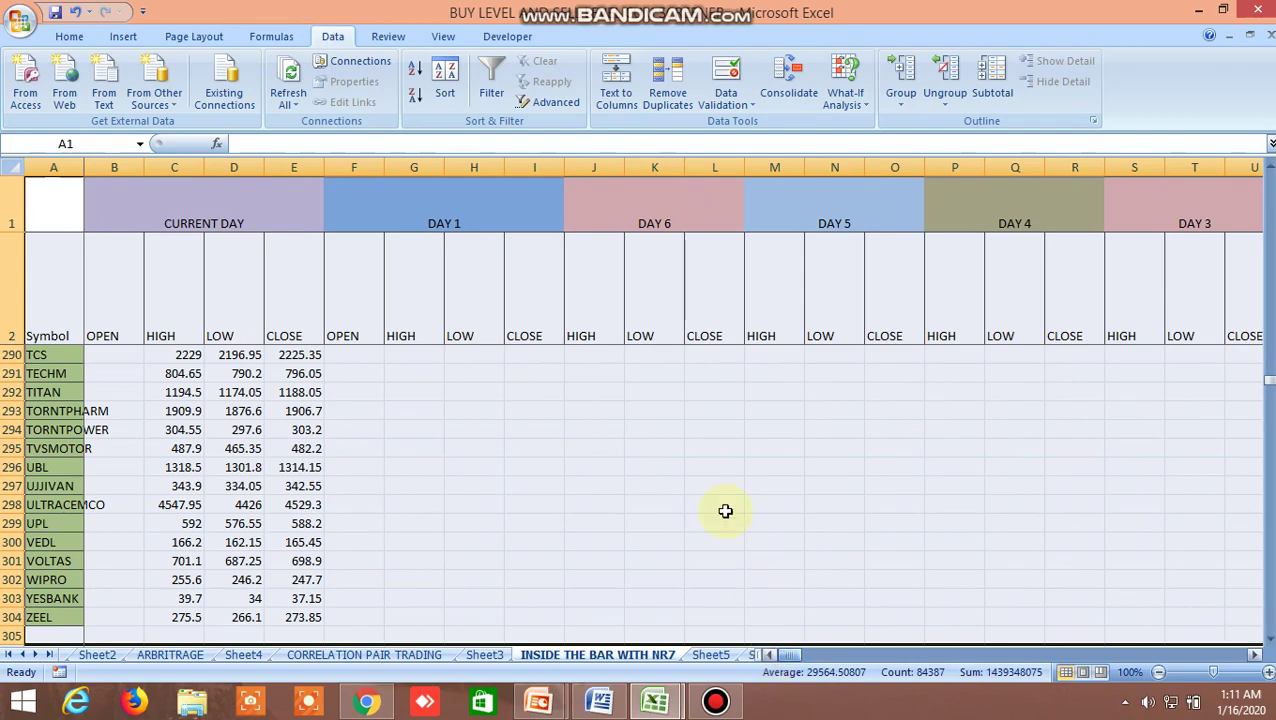
scroll(716, 489, up, 18)
scroll(716, 489, up, 20)
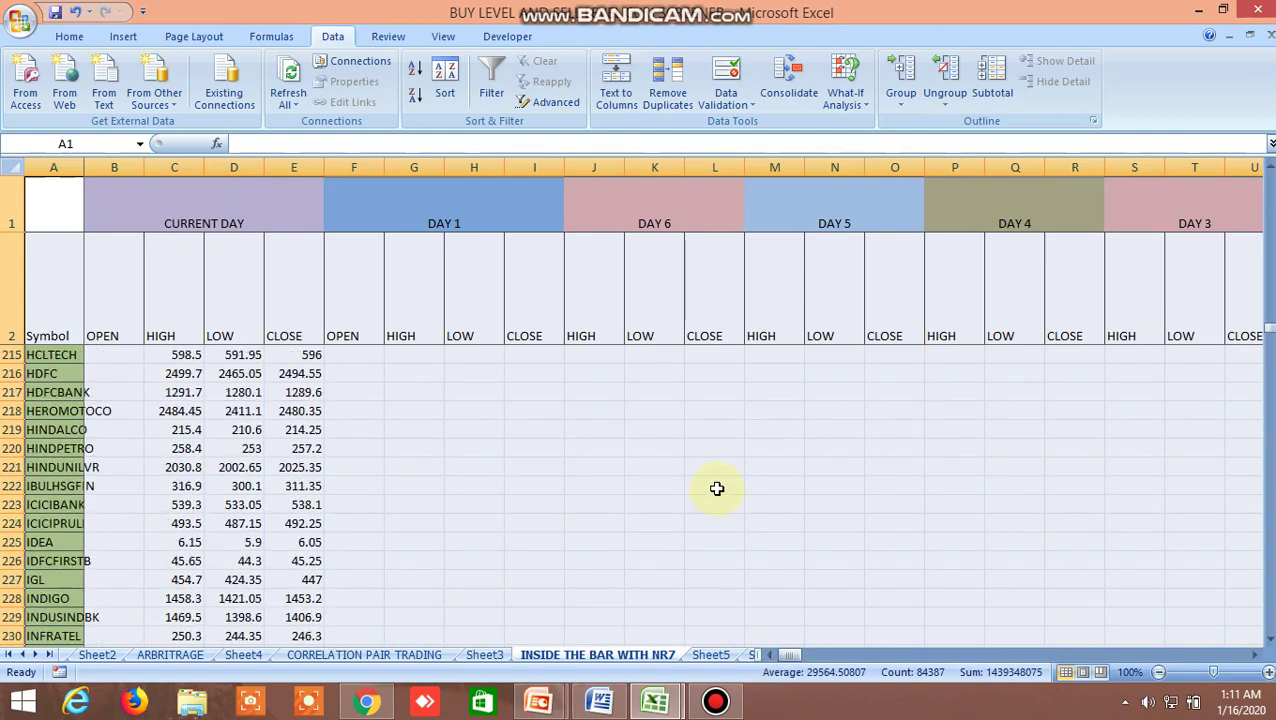
scroll(716, 489, up, 20)
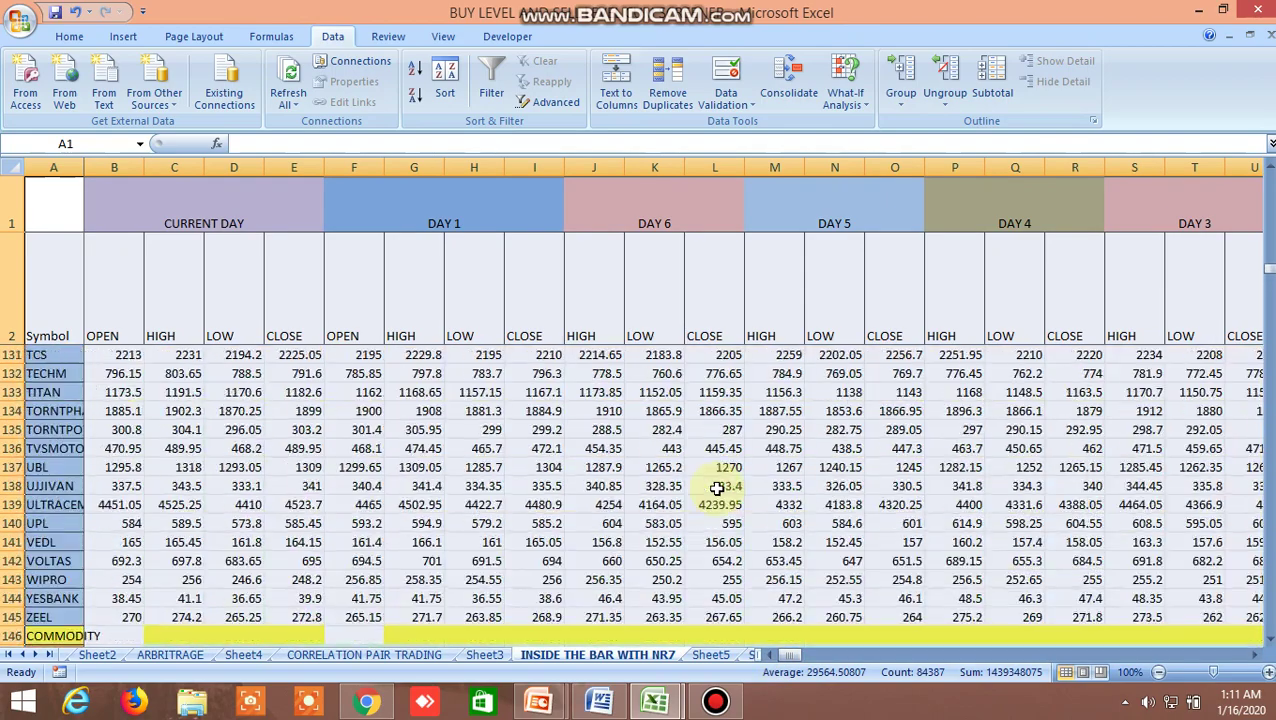
scroll(718, 486, up, 20)
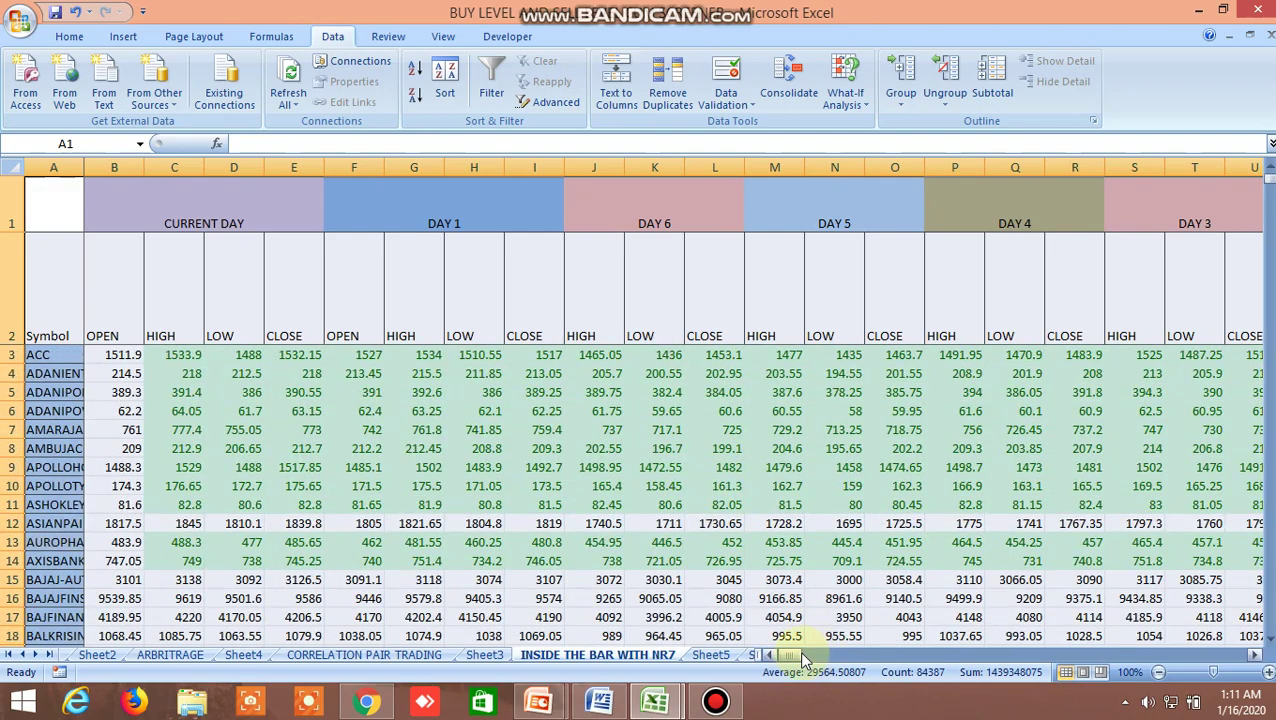
Step: Examine the INSIDE THE BAR section's 1 DAY and 2 DAY columns and inspect the 2 DAY formula in the INFY row
drag(785, 655, 814, 656)
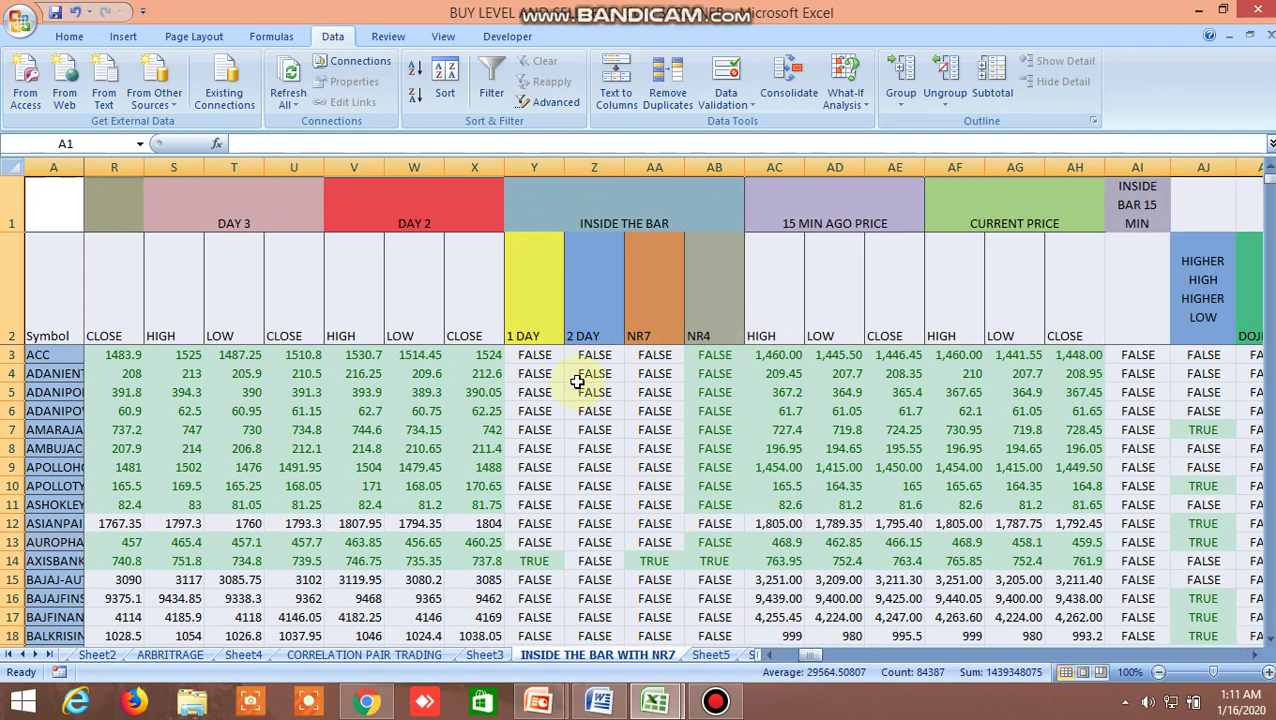
click(543, 308)
click(590, 320)
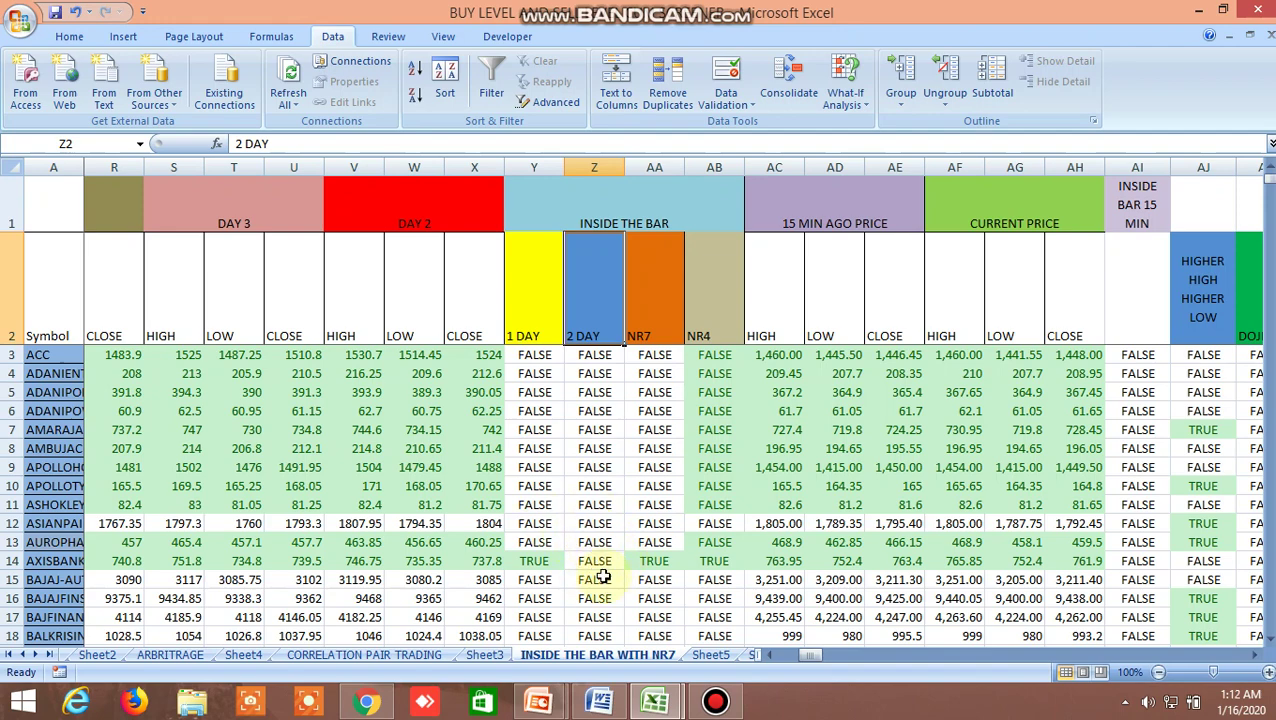
scroll(603, 577, down, 12)
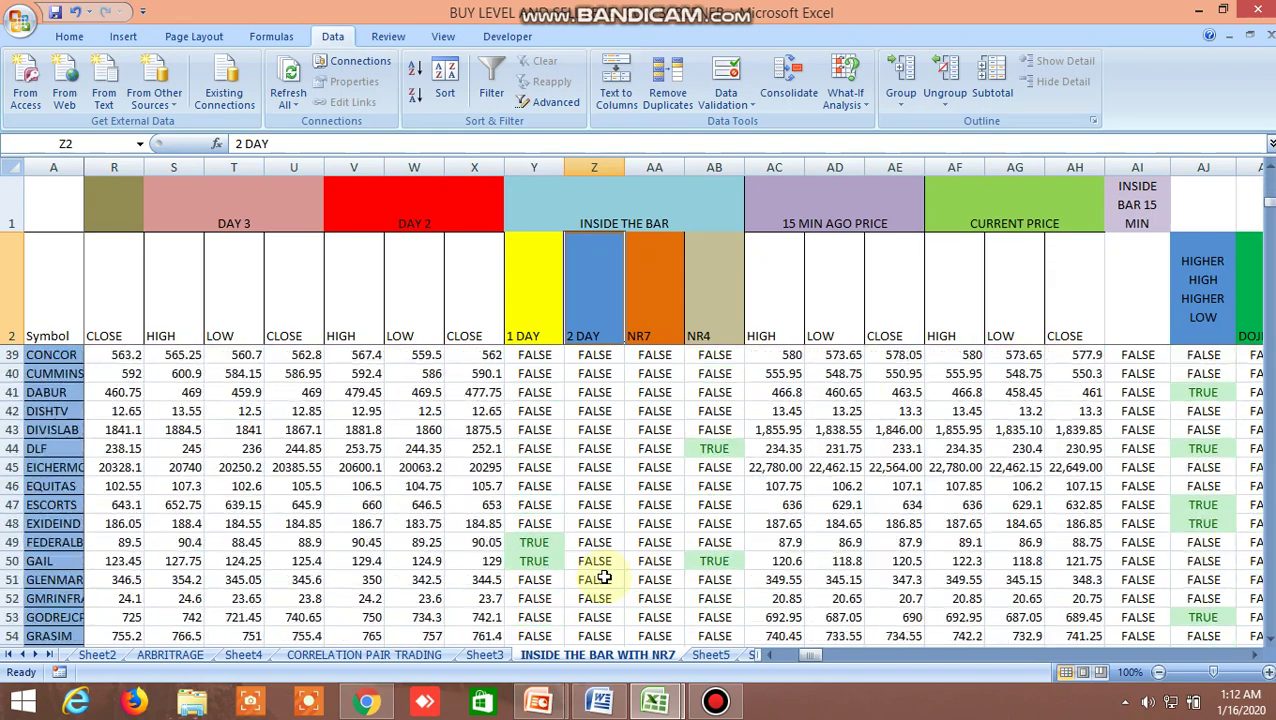
scroll(603, 577, down, 8)
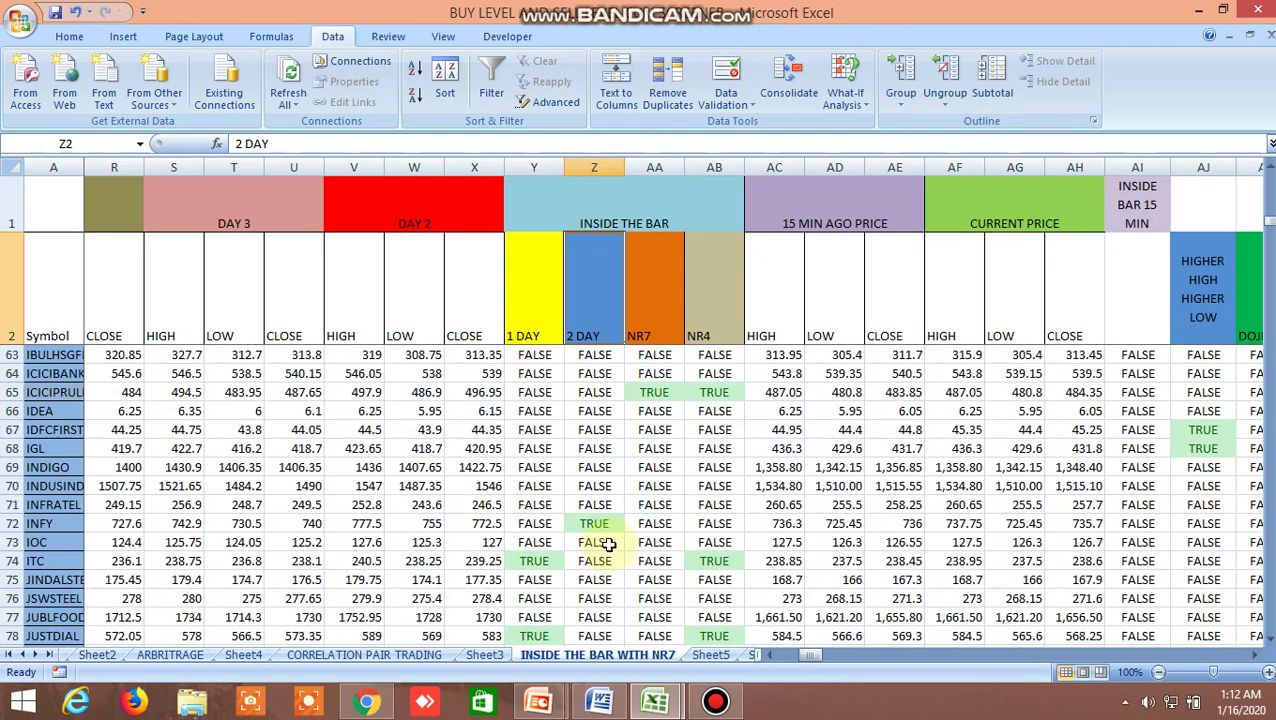
click(596, 524)
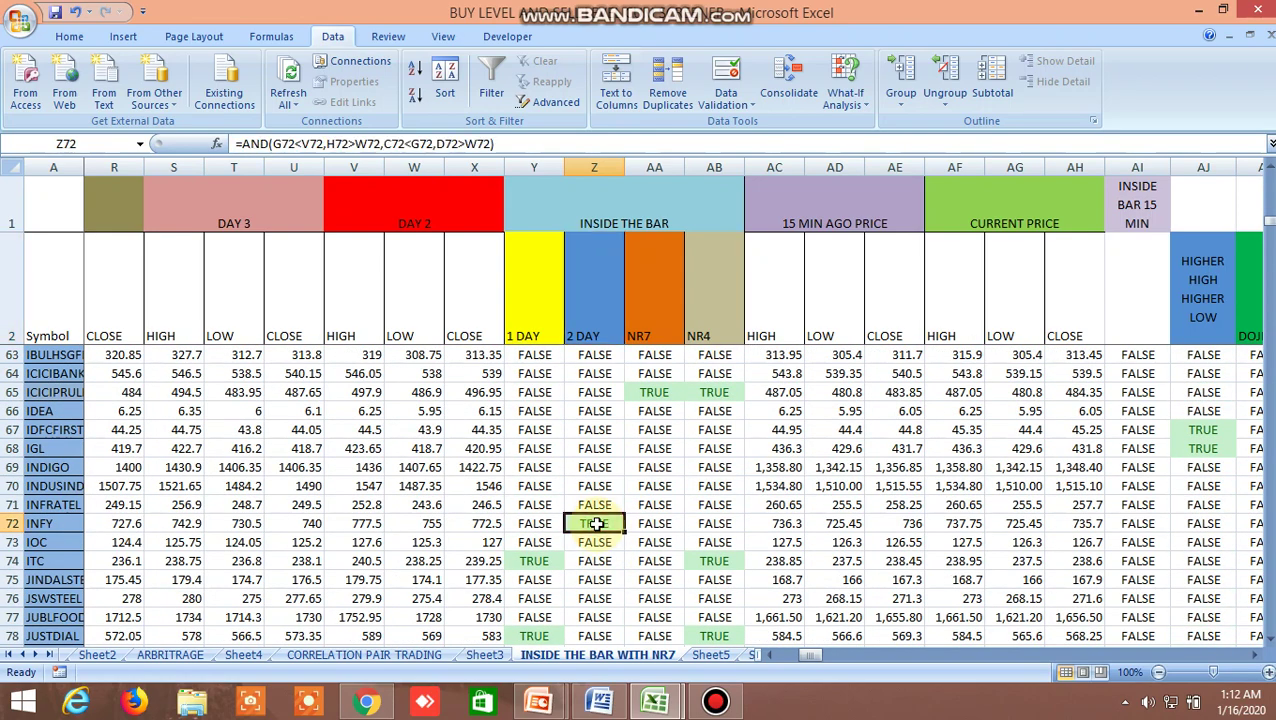
Step: Switch to the Kite chart in Chrome, search for INFY, open its NSE chart and enlarge the January 2020 candles
click(367, 702)
click(446, 177)
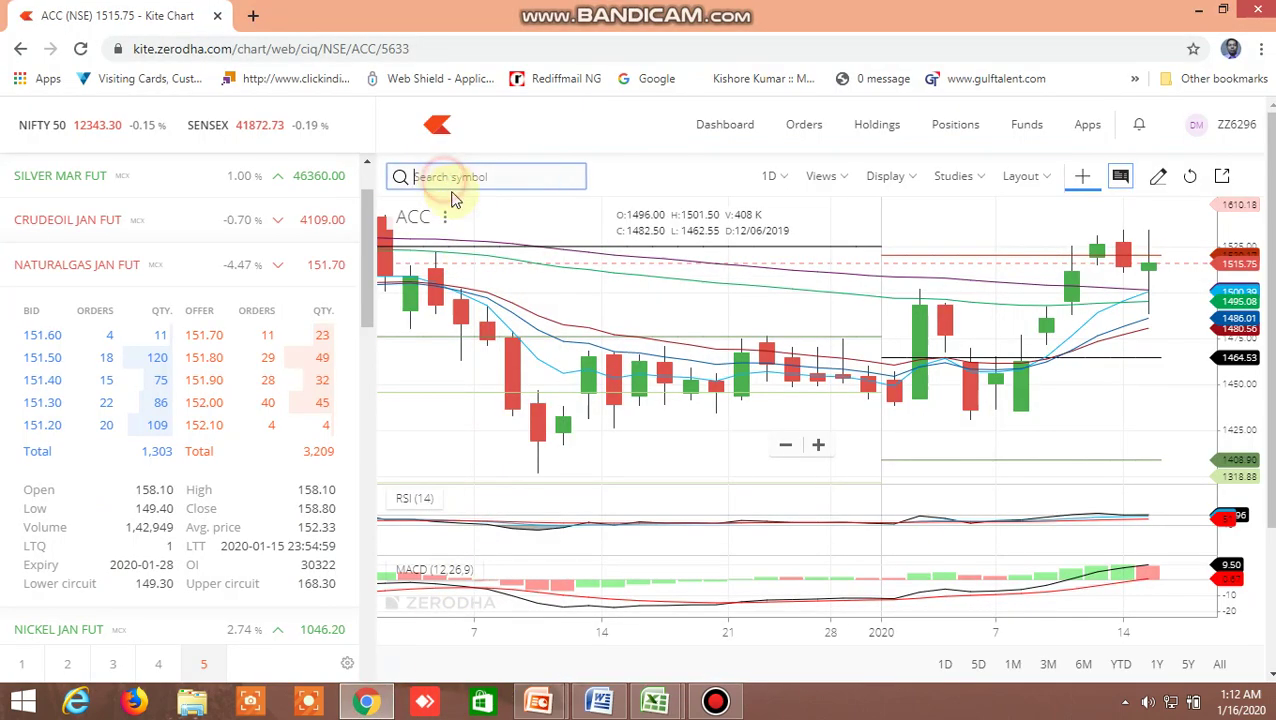
text(INFY)
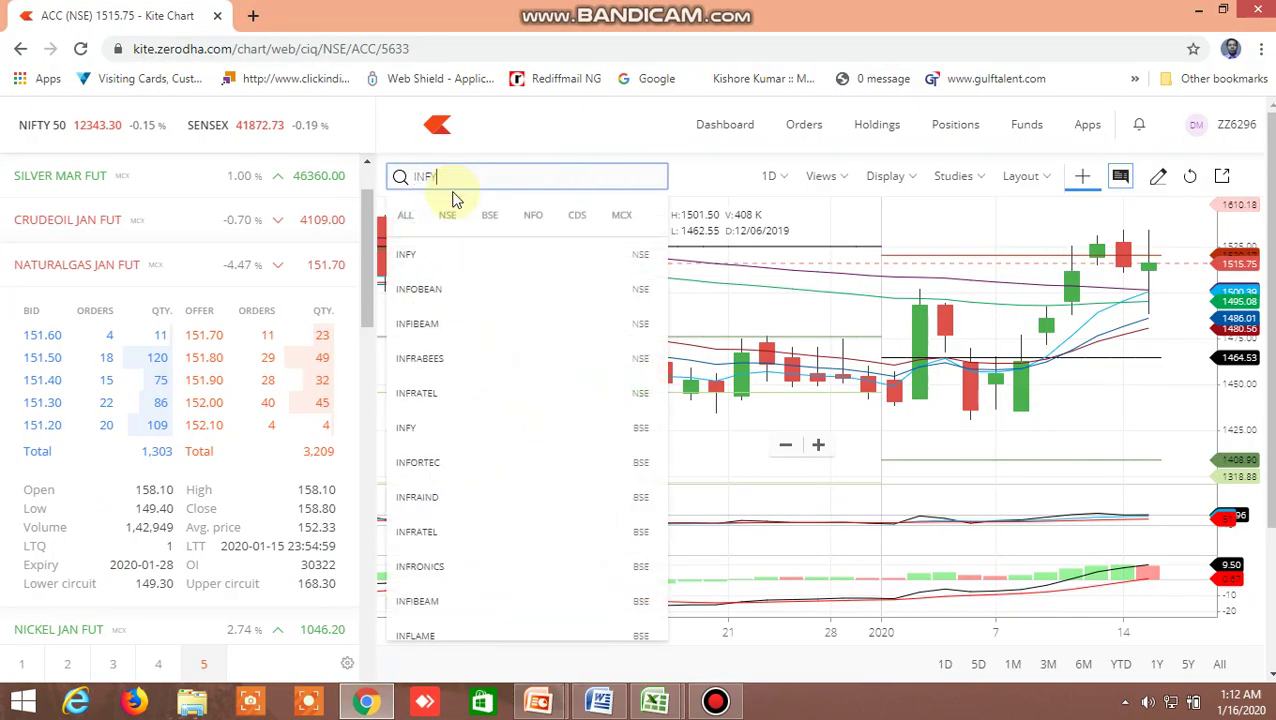
click(416, 255)
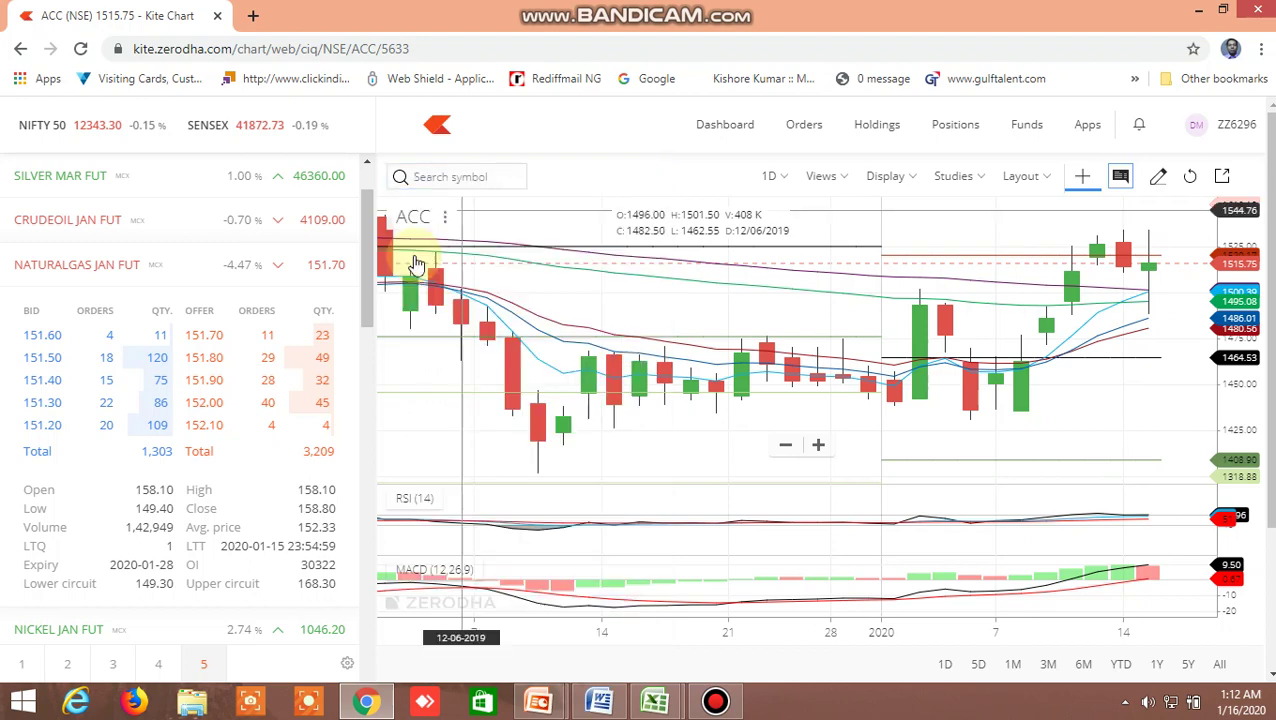
scroll(1025, 405, up, 5)
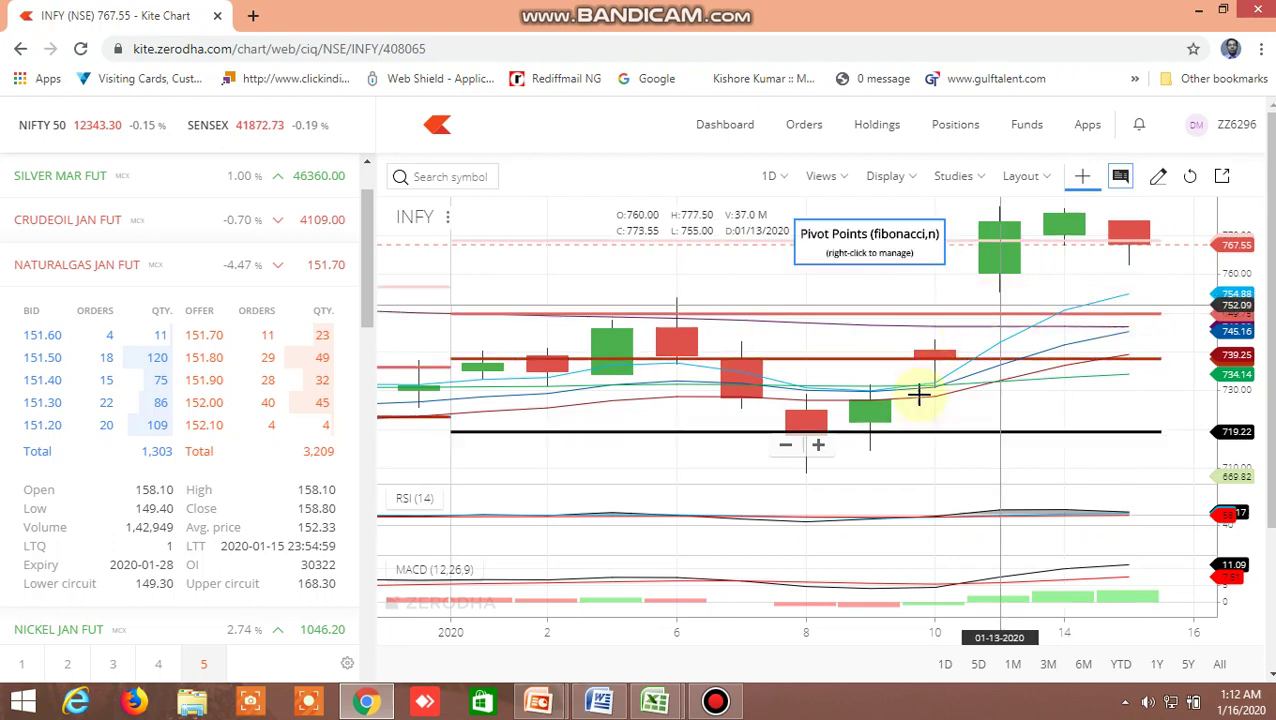
Step: Switch back to the Excel screener and inspect the 1 DAY inside bar formula in the ITC row
mouse_move(655, 700)
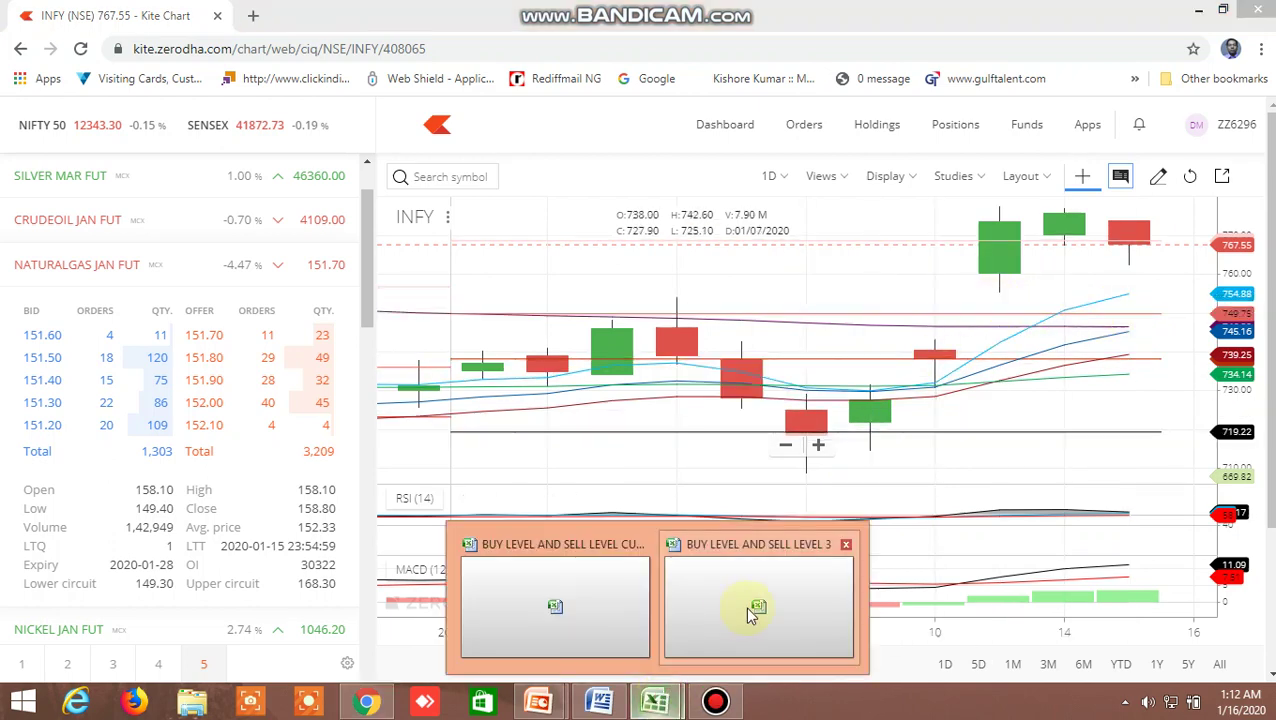
click(604, 592)
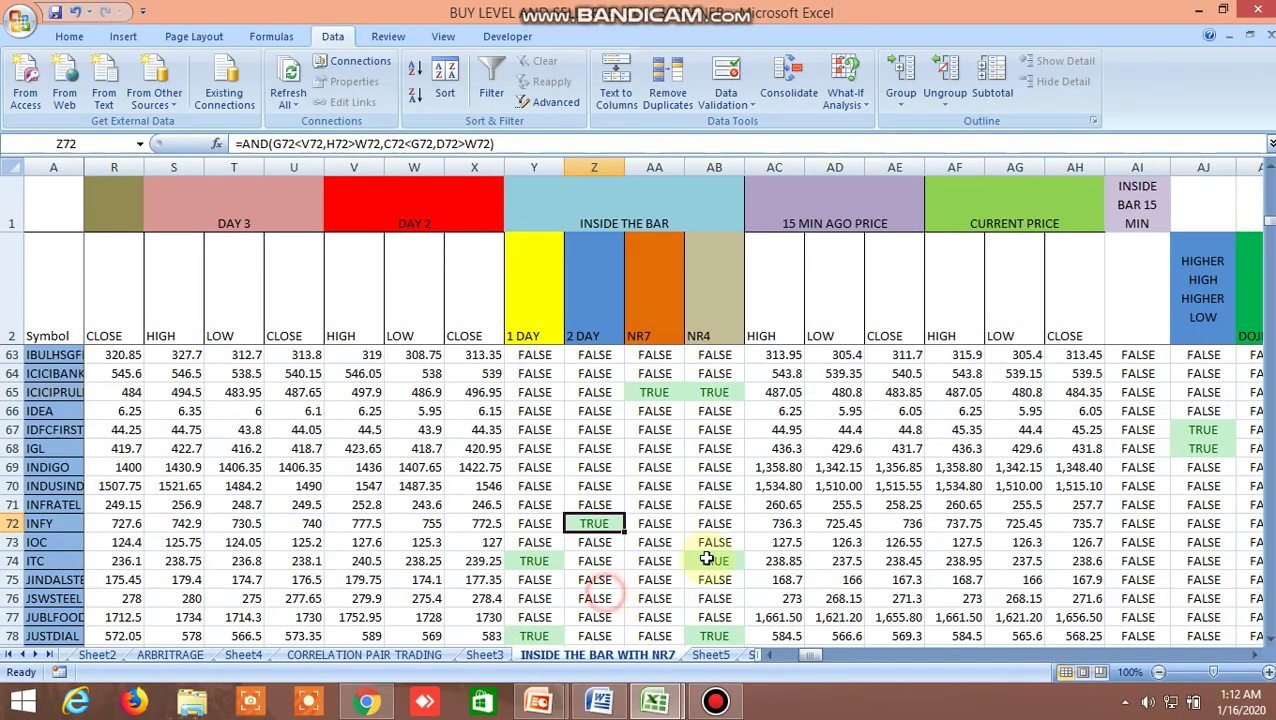
click(547, 562)
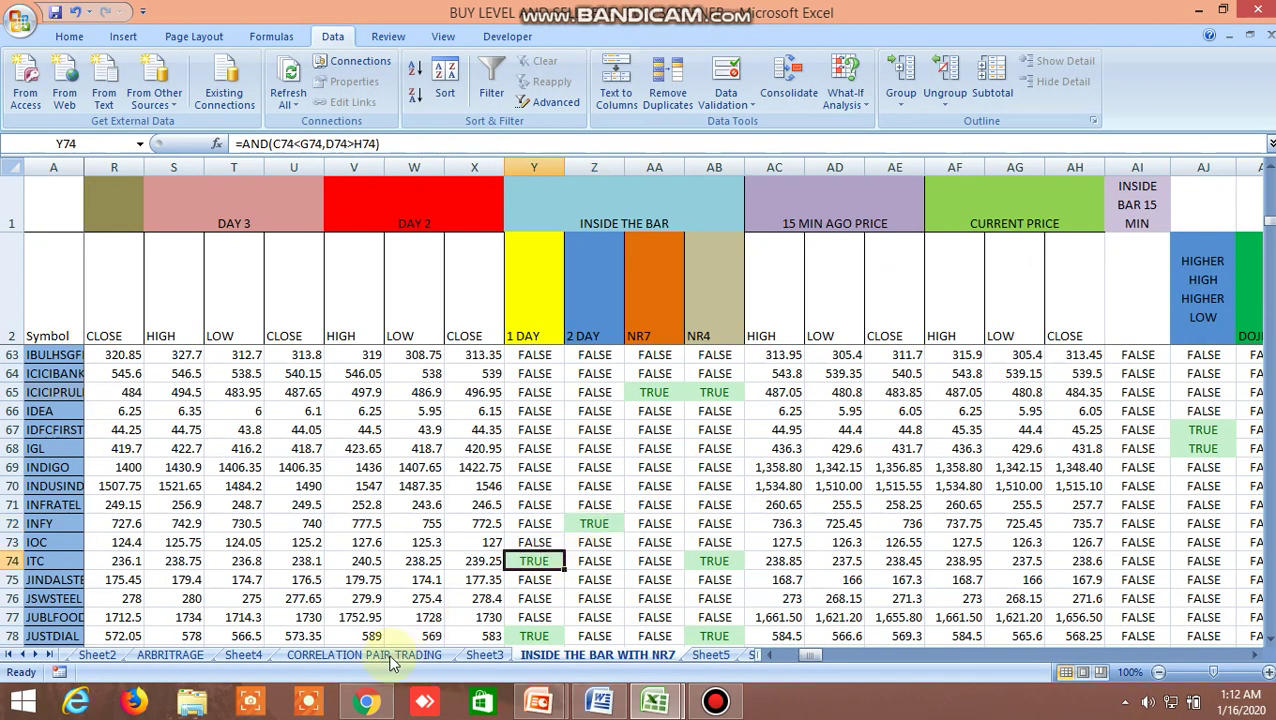
Step: Switch to the Kite chart in Chrome, search for ITC and open its NSE chart to check the latest candles
click(368, 704)
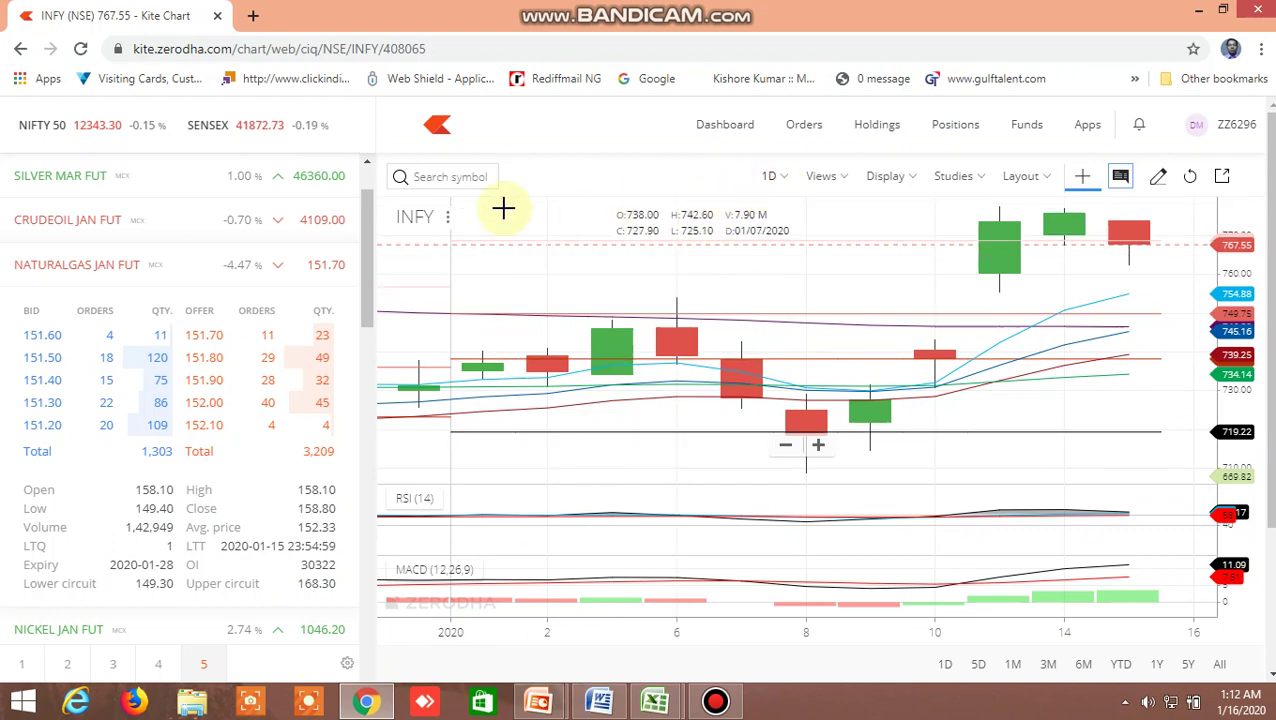
click(455, 178)
text(ITC)
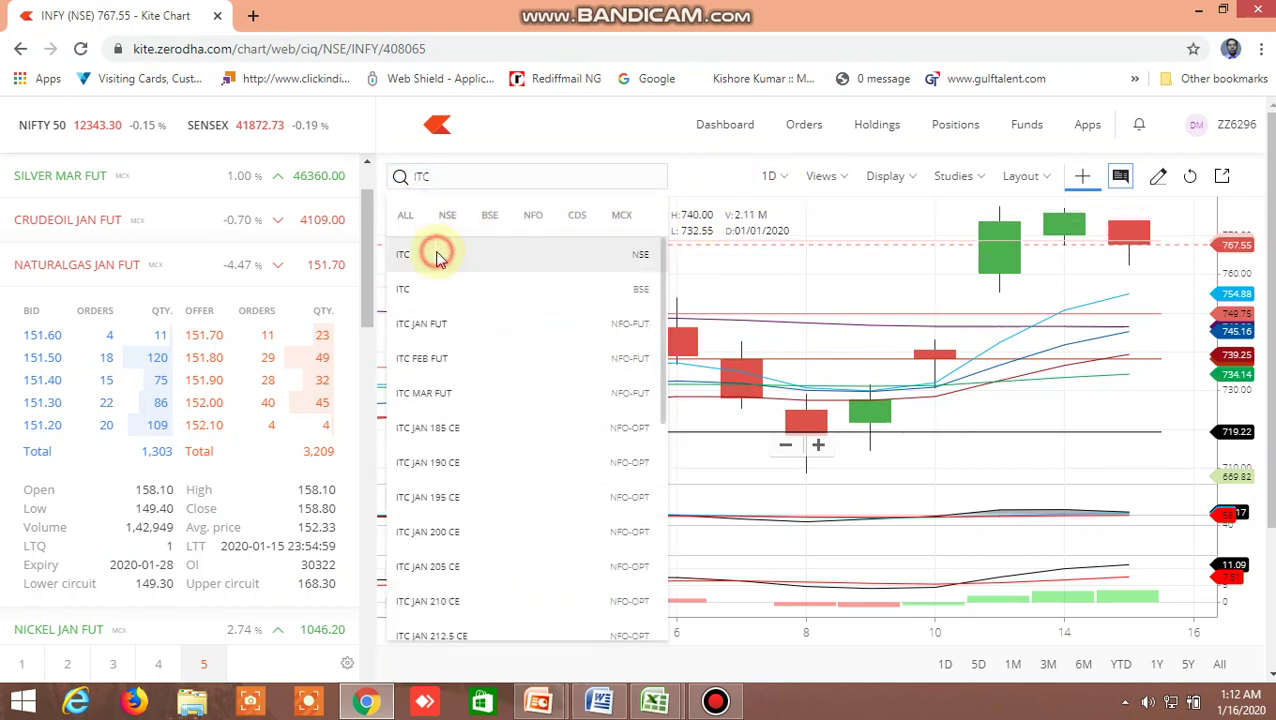
click(436, 252)
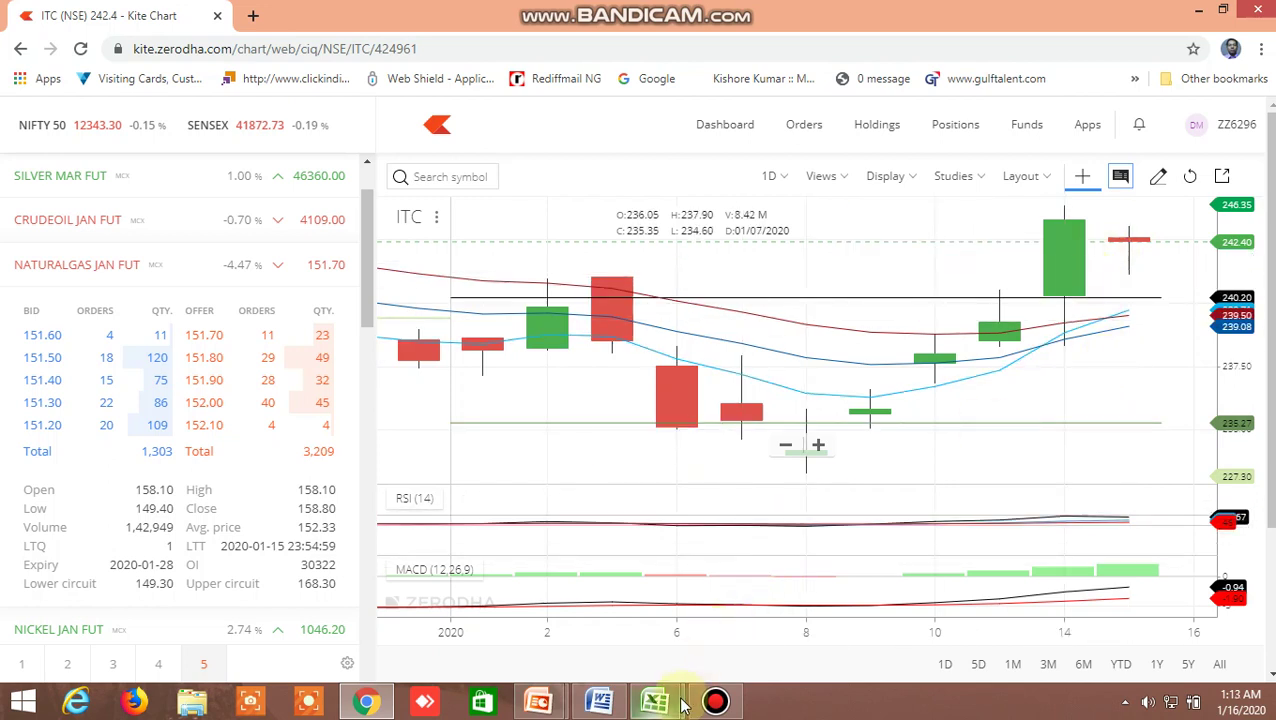
Step: Review the NR7 and NR4 columns in the Excel screener and return to the ITC chart in Chrome for comparison
mouse_move(658, 695)
click(556, 605)
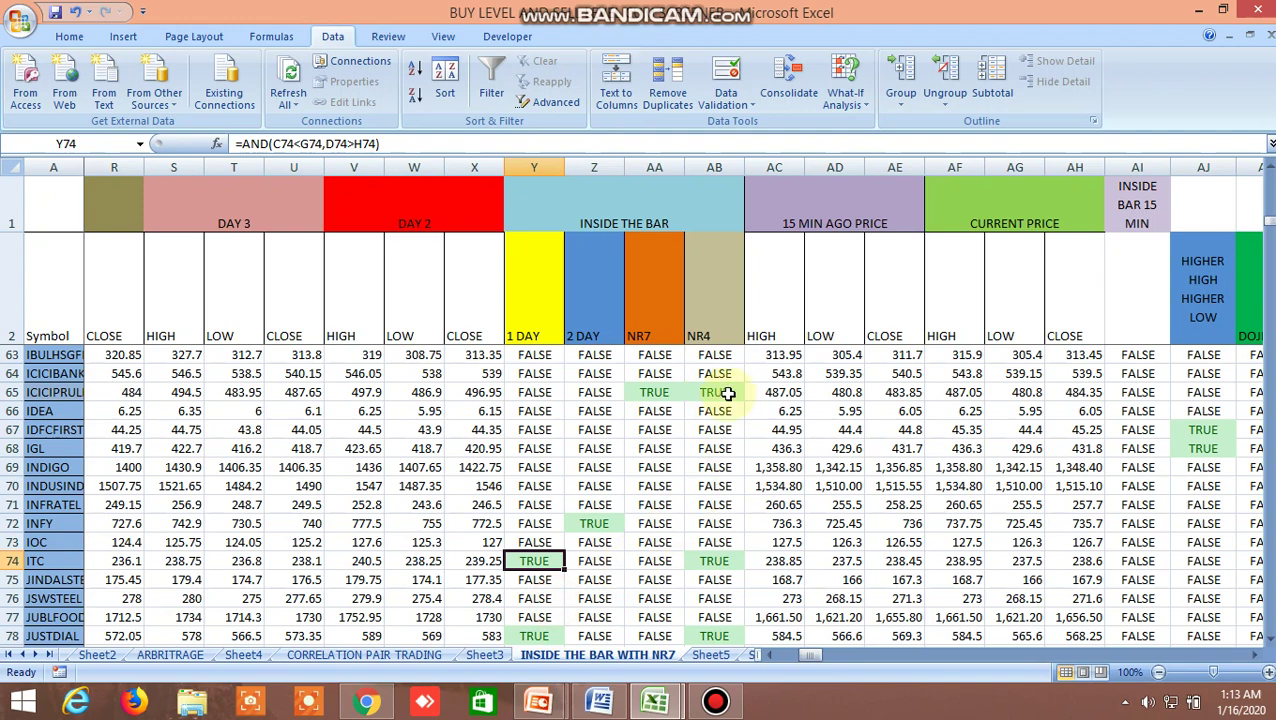
click(367, 701)
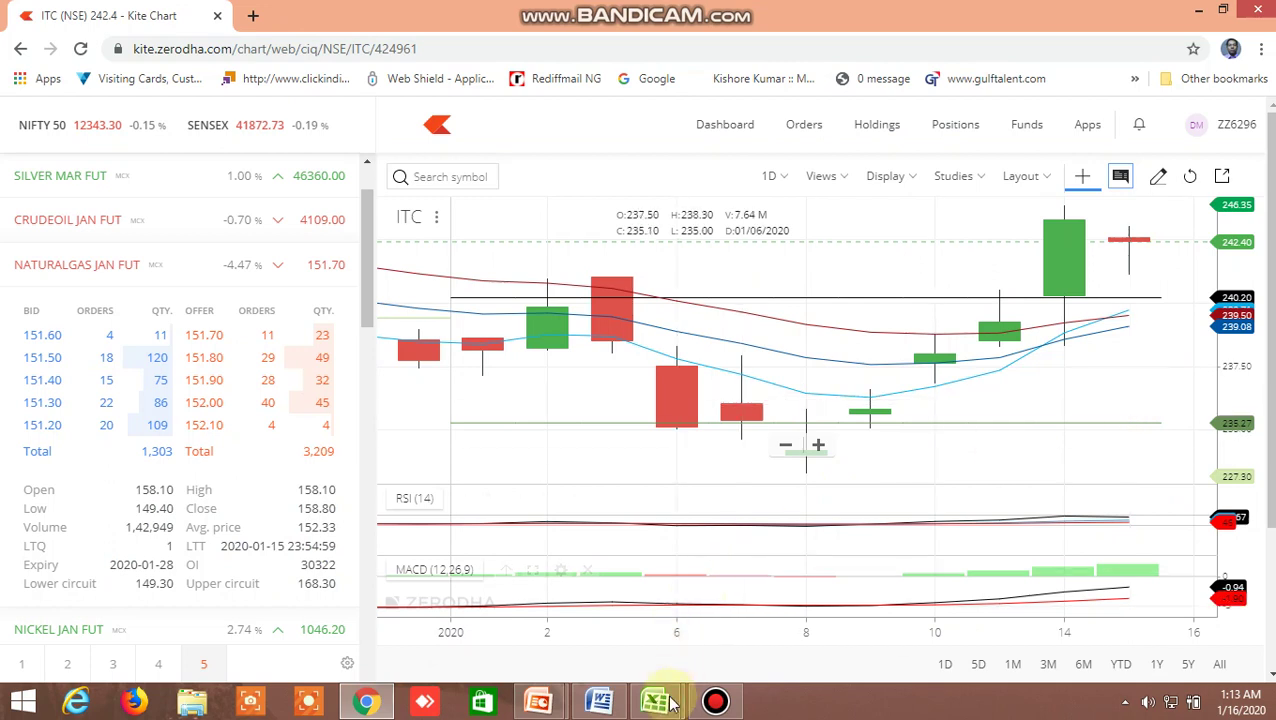
Step: Switch back to the Excel screener and inspect the HIGHER HIGH HIGHER LOW formula in the IDFCFIRSTB row
mouse_move(673, 693)
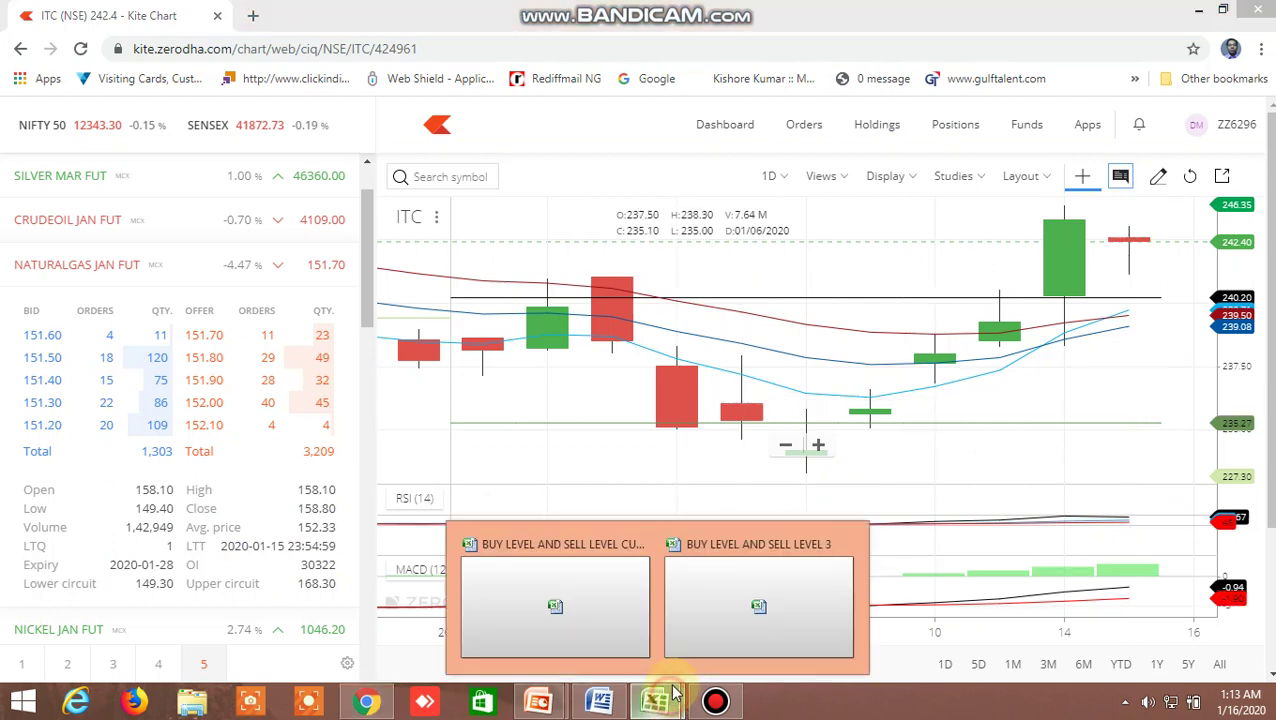
click(597, 598)
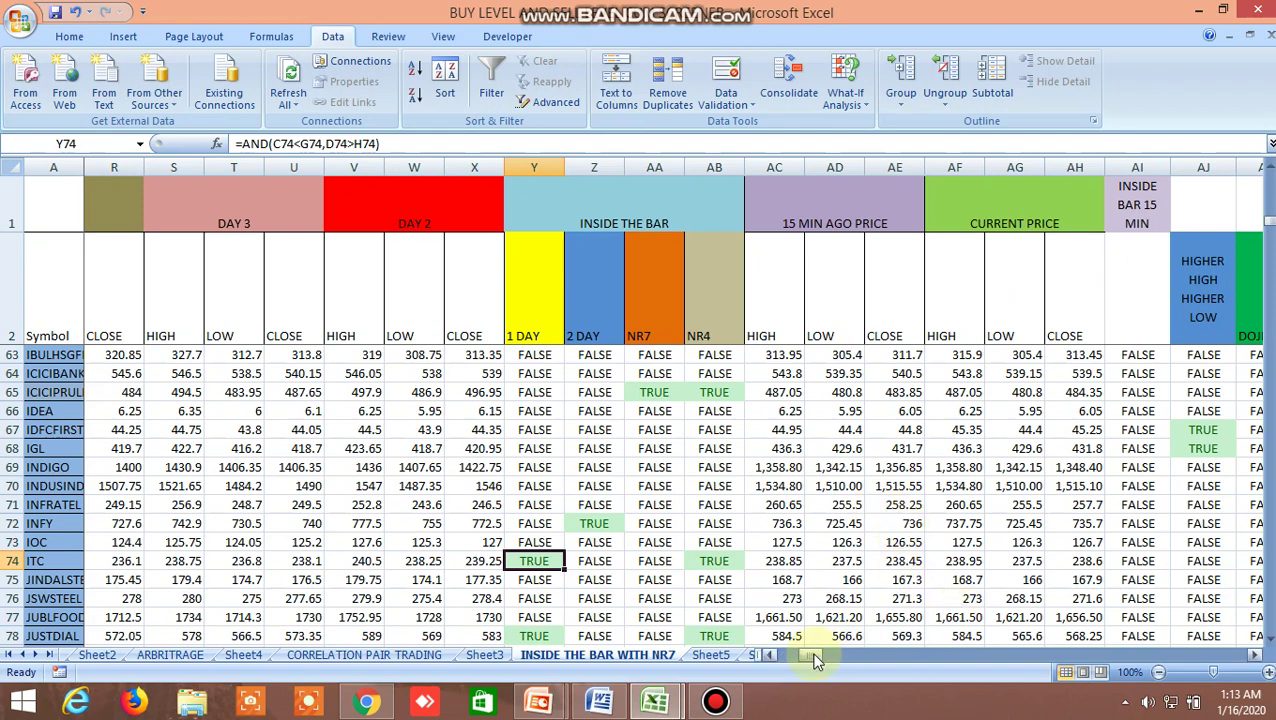
drag(815, 659, 826, 657)
click(731, 430)
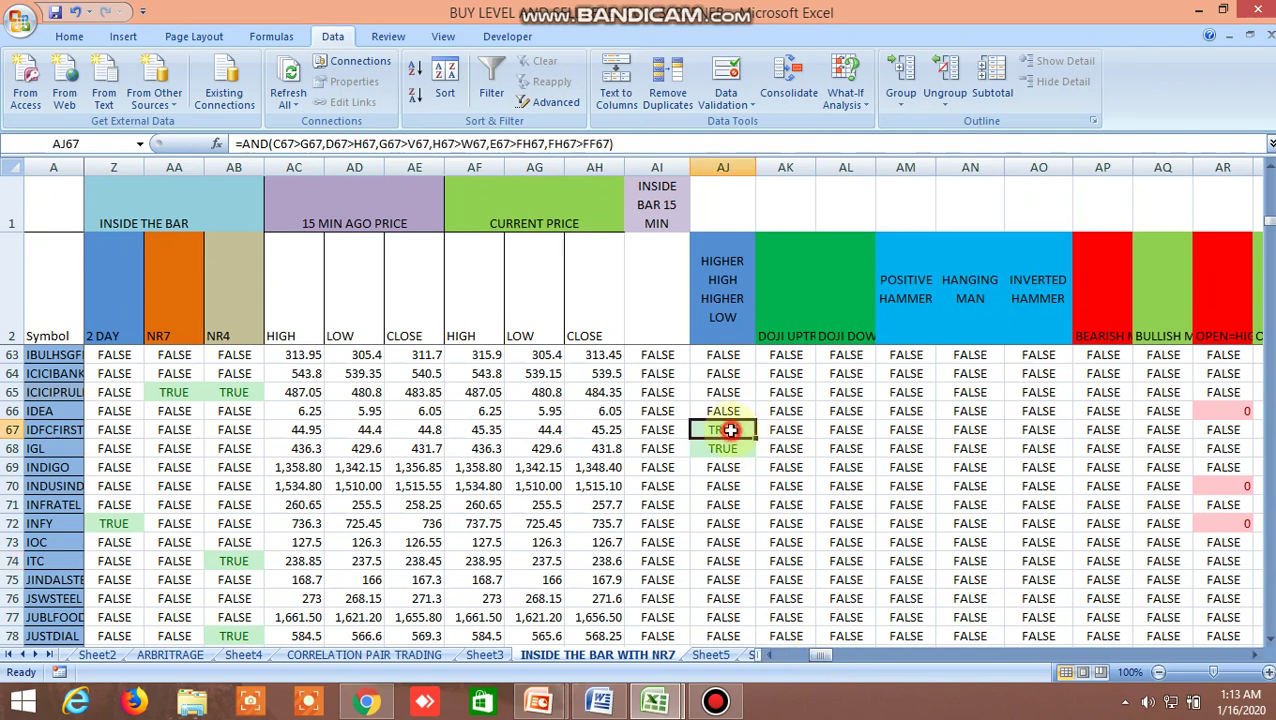